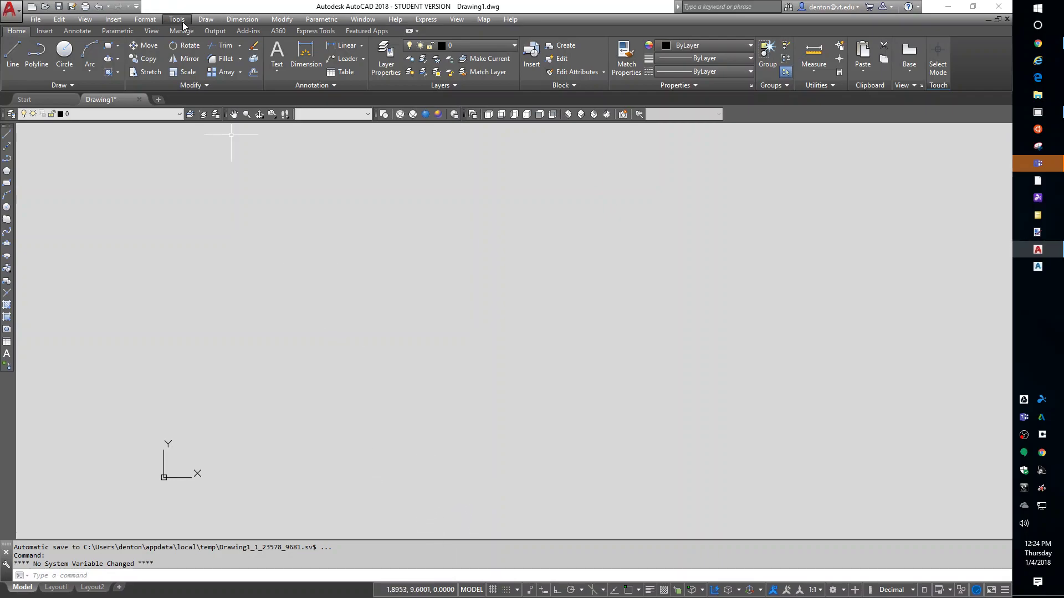
Start a line with L and place its first corner at 5,3.
left_click(203, 19)
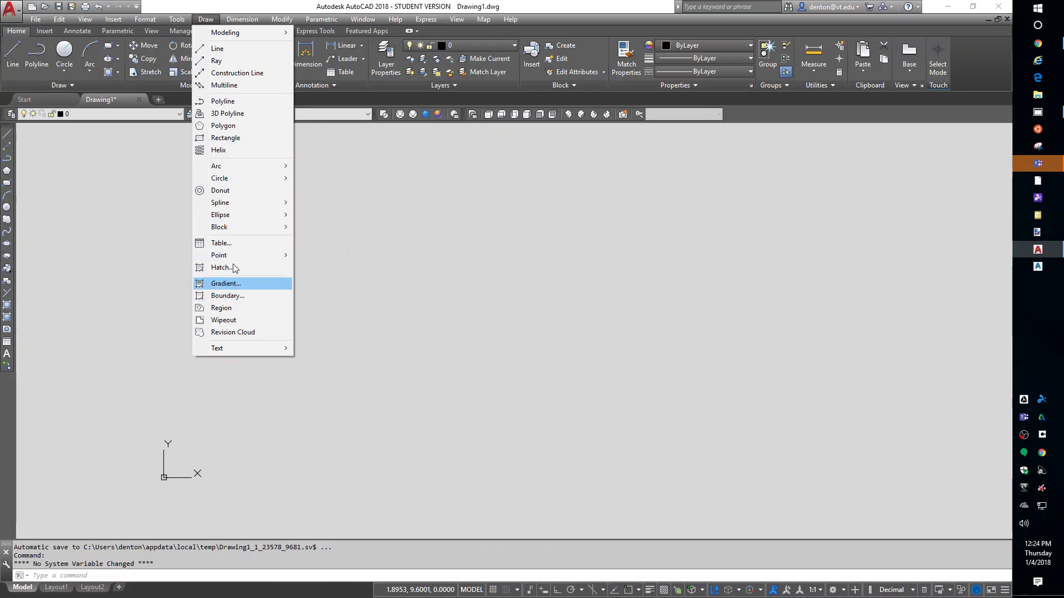
left_click(570, 319)
left_click(692, 437)
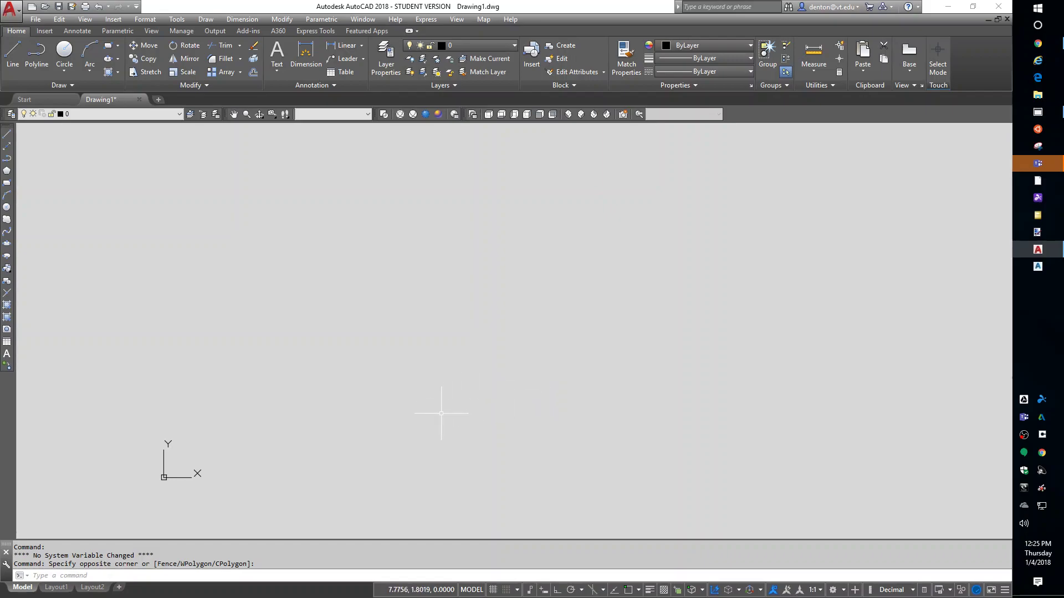
type("l")
key("Return")
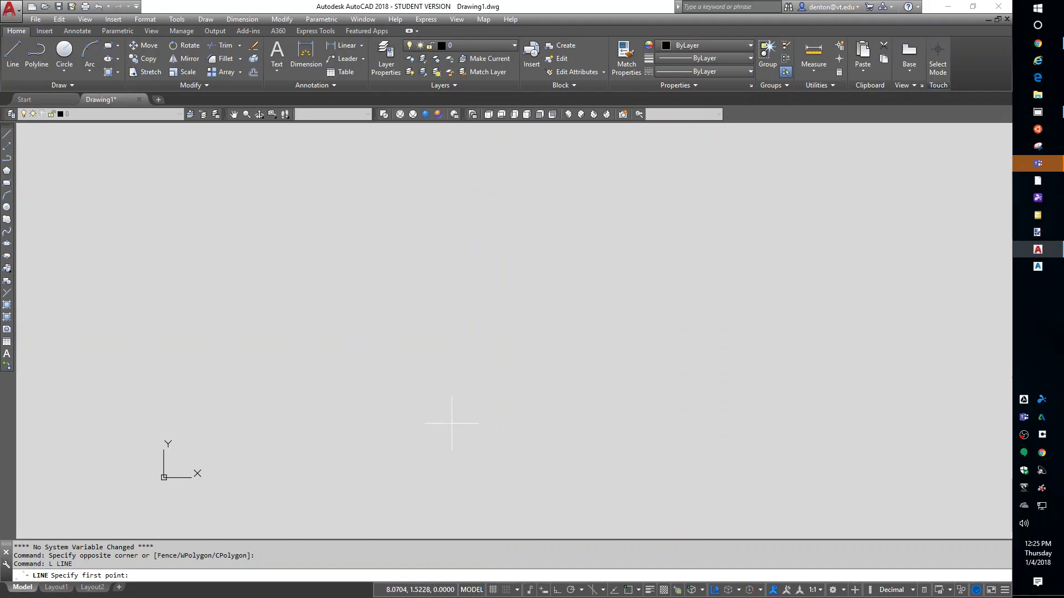
type("5,3")
key("Return")
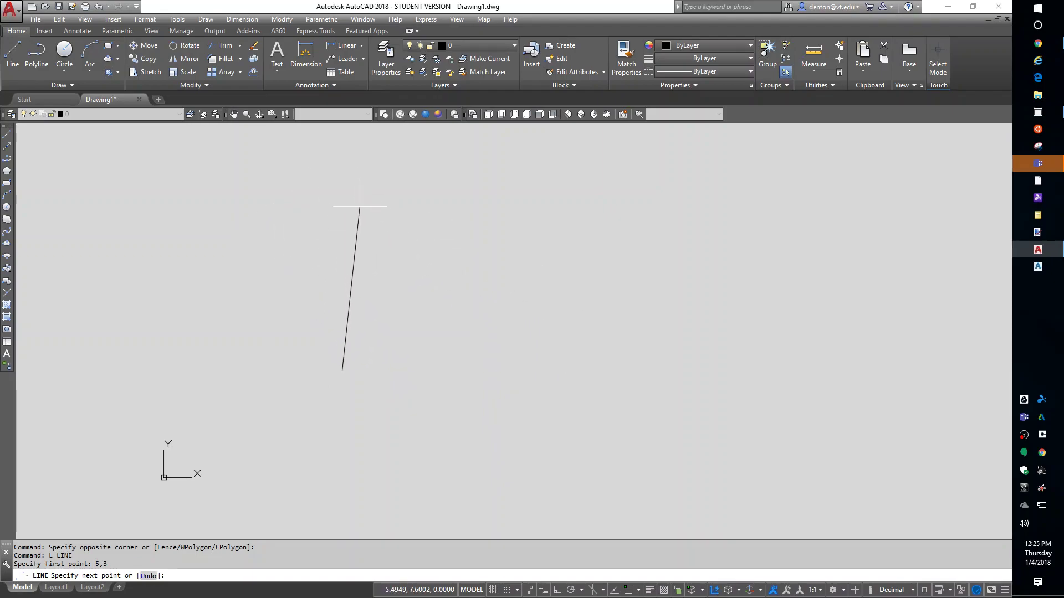
Draw edges through 5,7, 9,7, 12,6 and 12,3, then close the outline.
type("5,7")
key("Return")
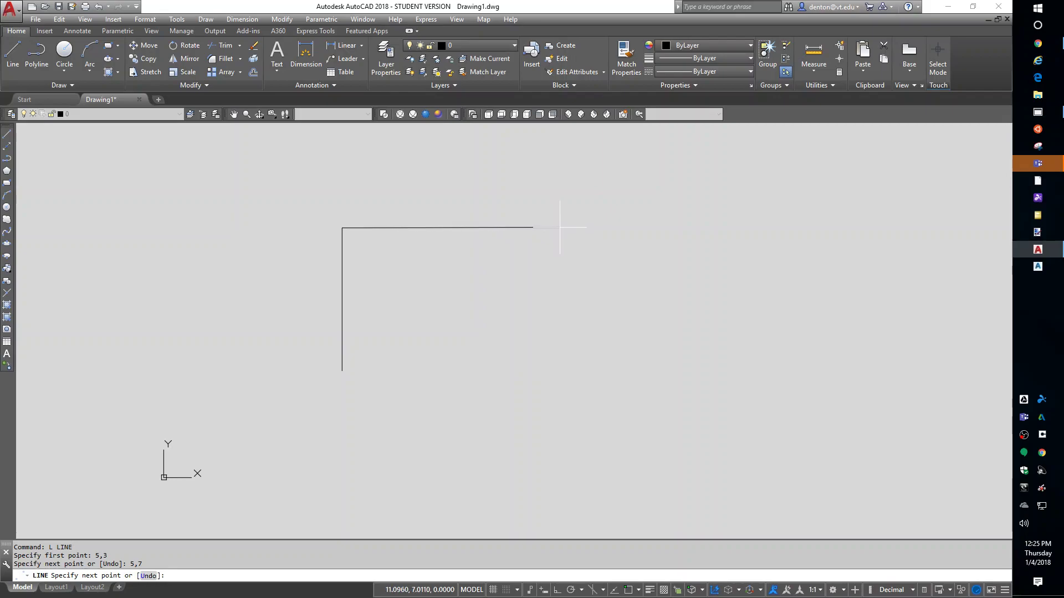
type("9,7")
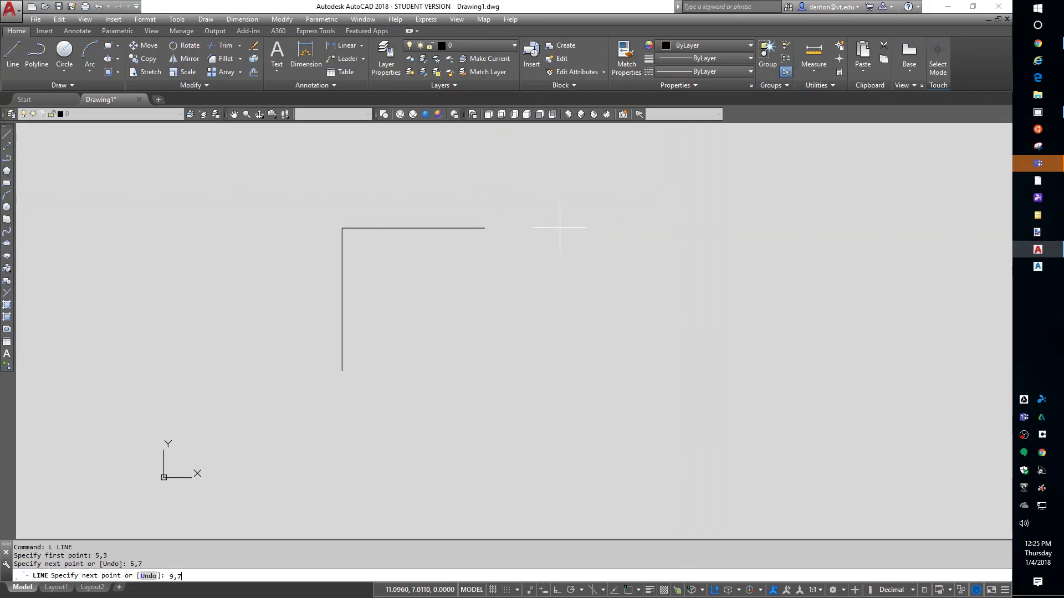
key("Return")
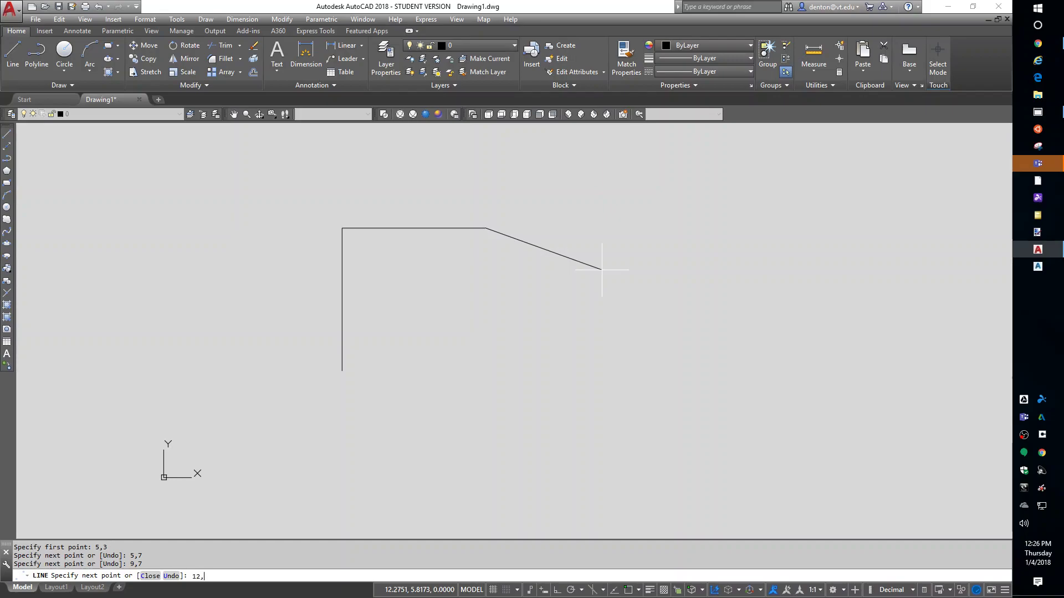
type("6")
key("Return")
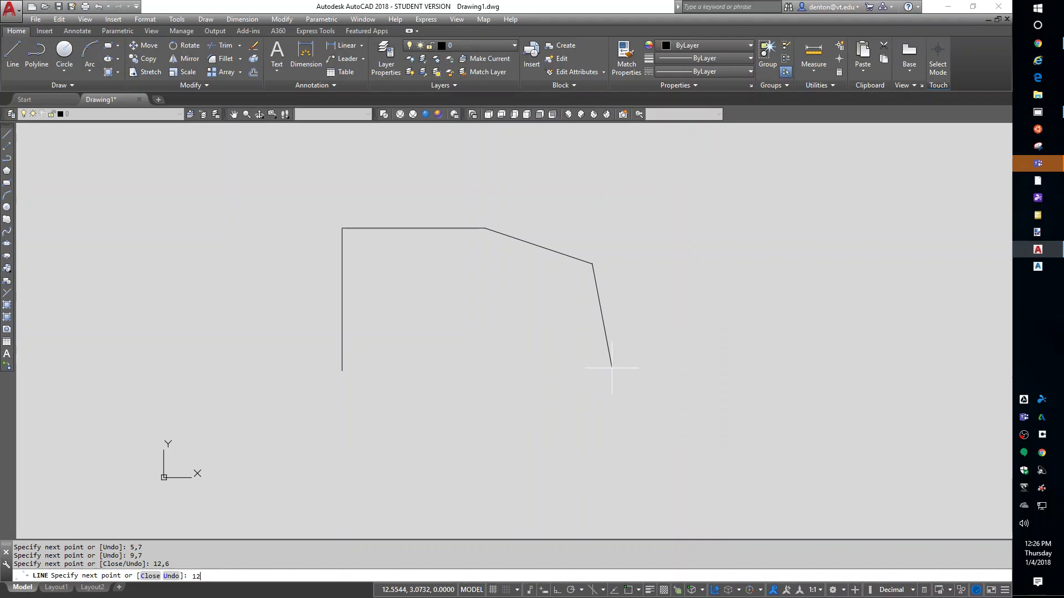
type("12,3")
key("Return")
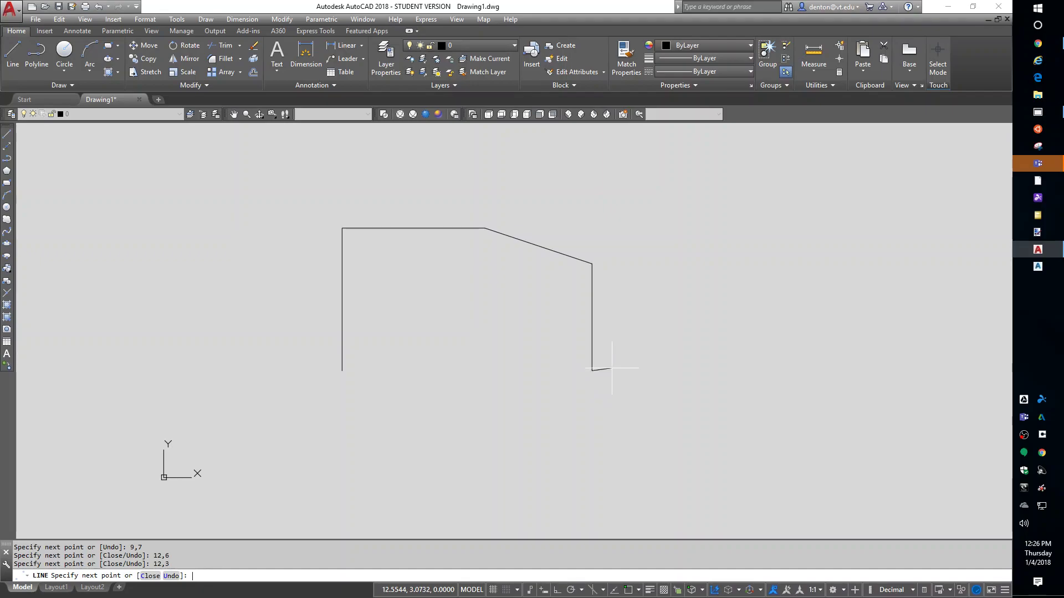
type("c")
key("Return")
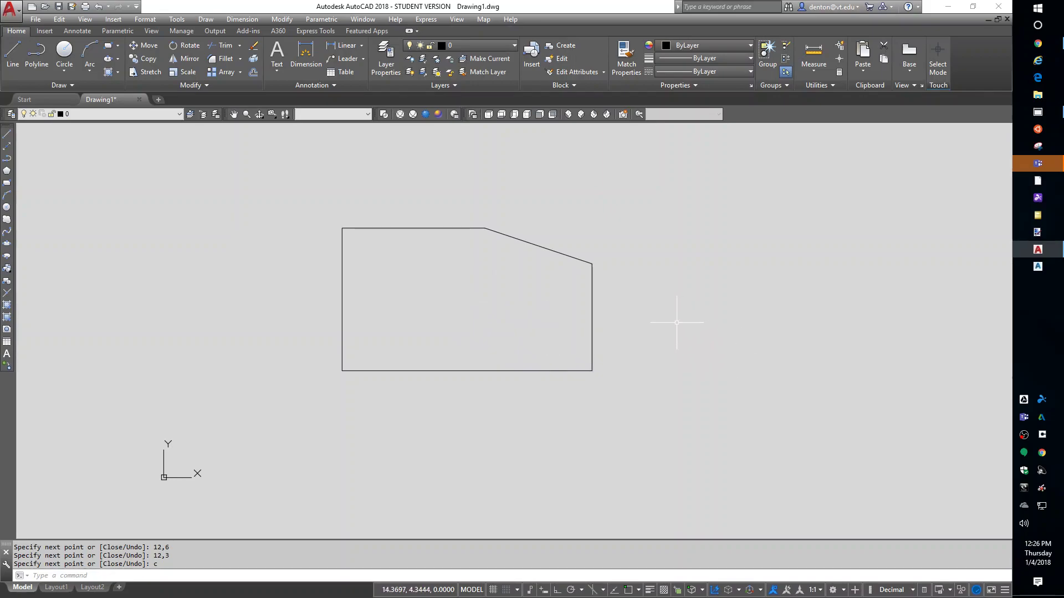
With Ortho on, draw a second outline right of the first with sides 3, 7, 4, 4, then close.
middle_click_drag(675, 322, 371, 355)
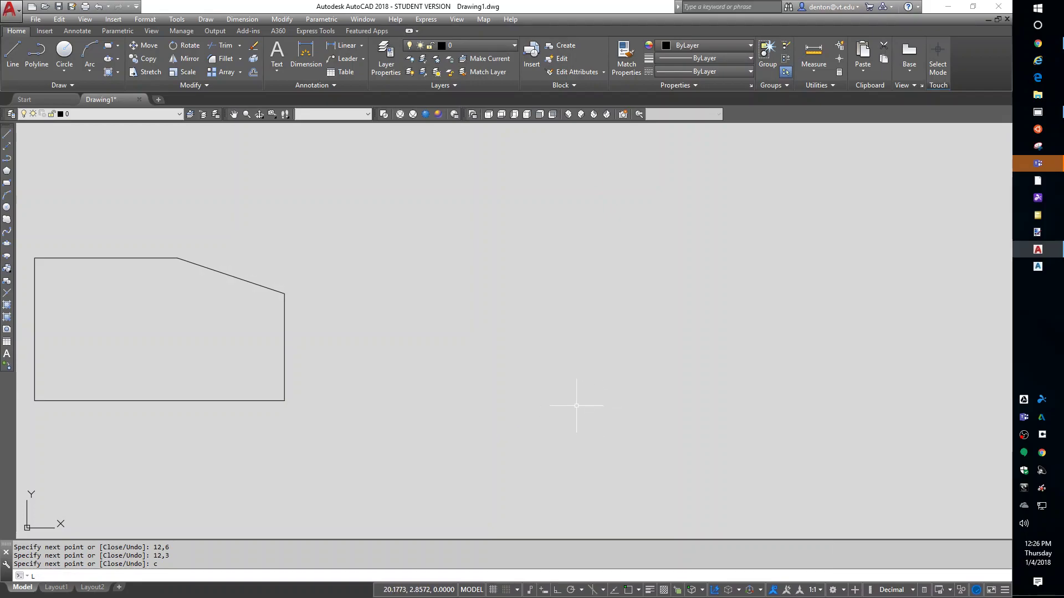
key("Return")
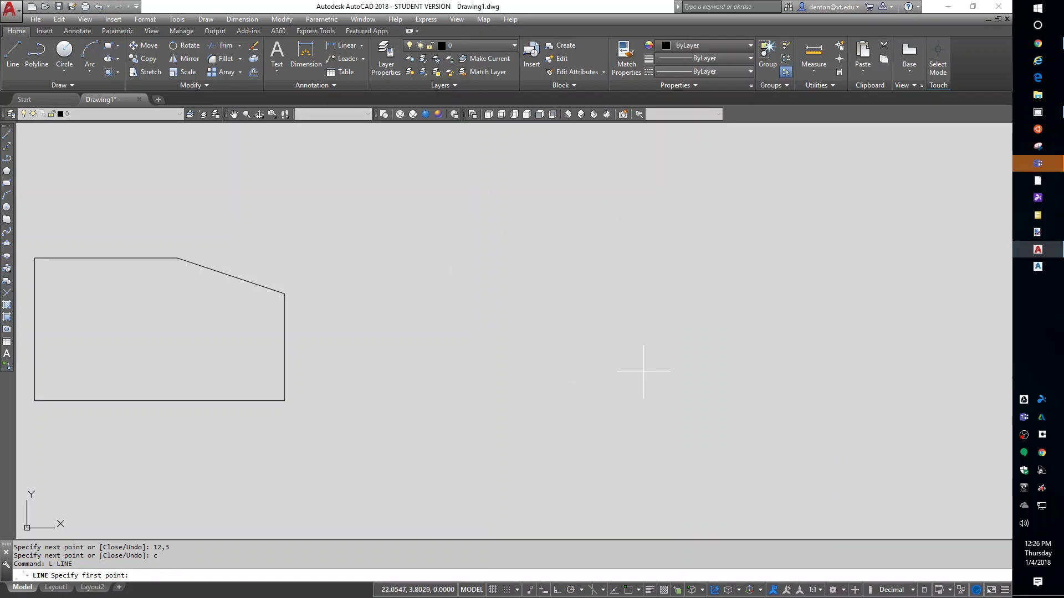
left_click(714, 272)
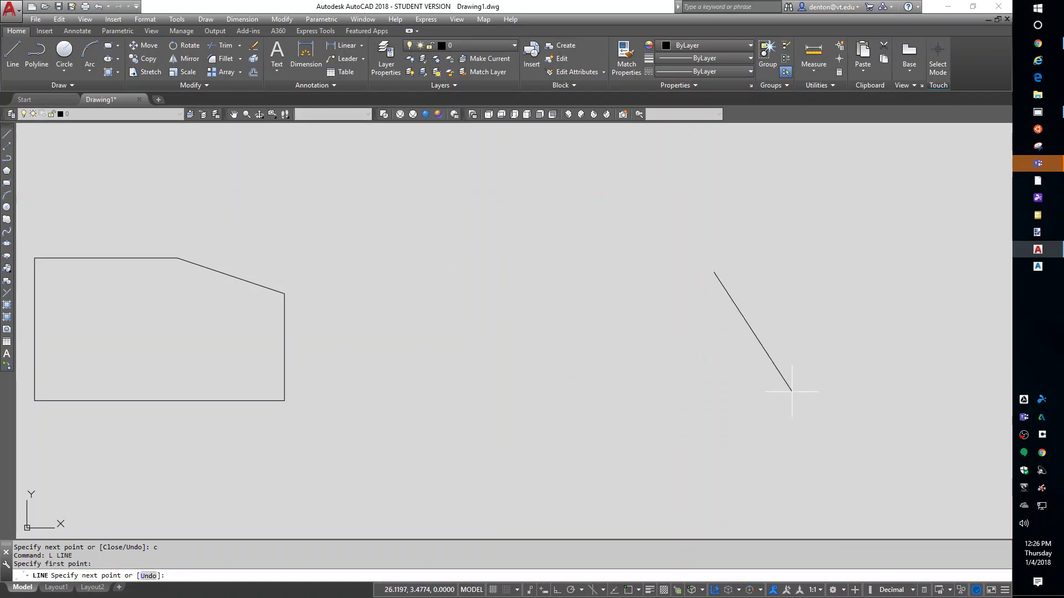
left_click(556, 591)
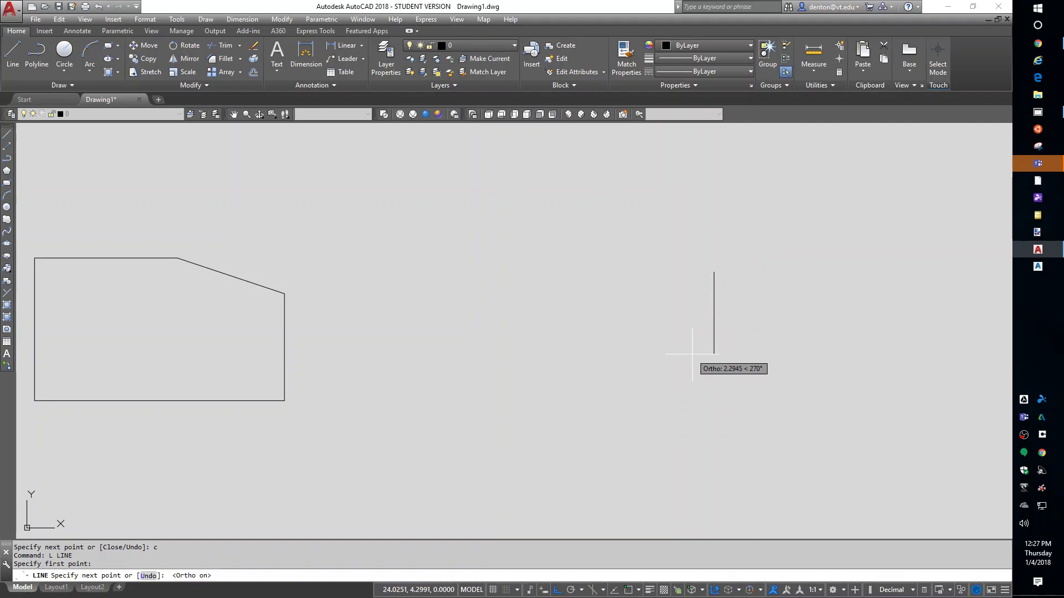
key("Return")
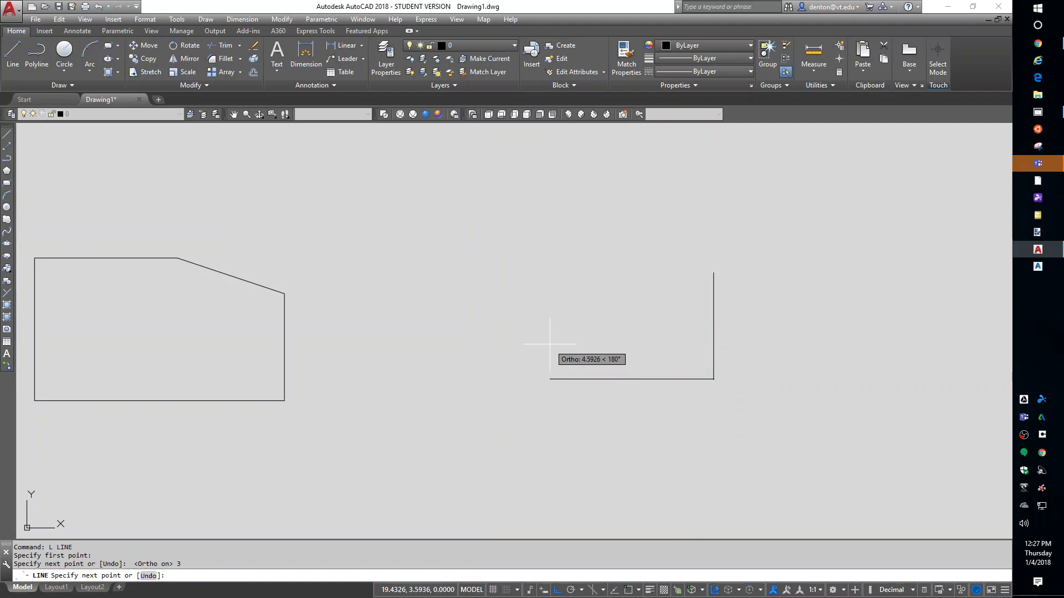
key("Return")
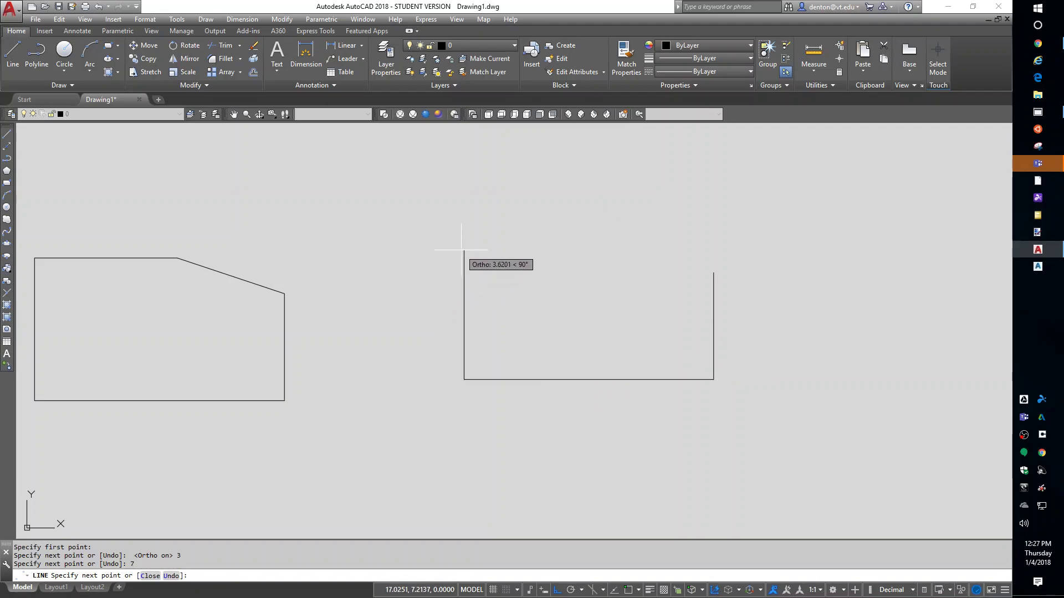
key("Return")
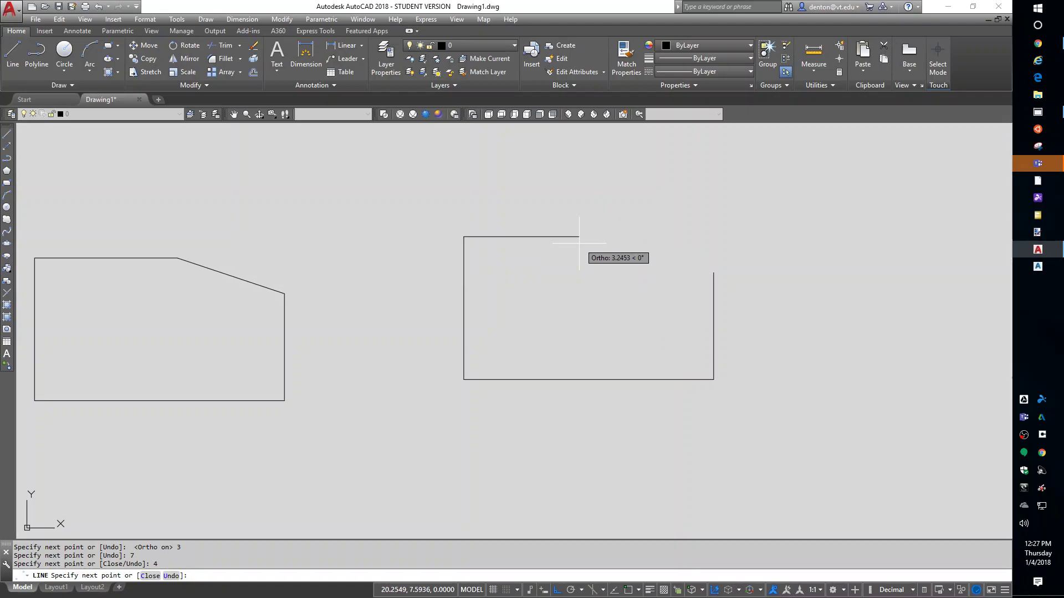
key("Return")
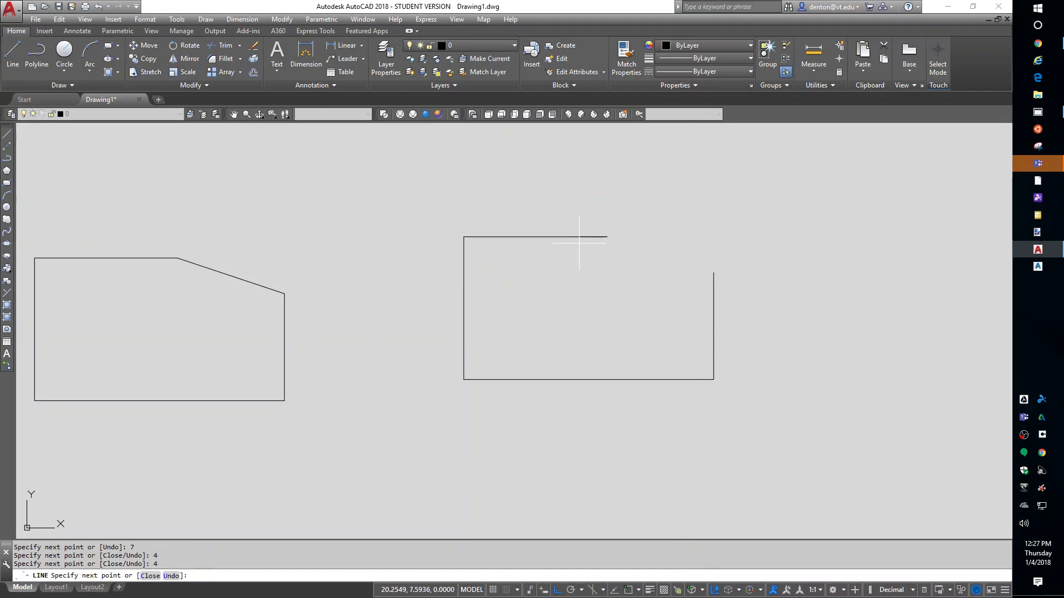
type("c")
key("Return")
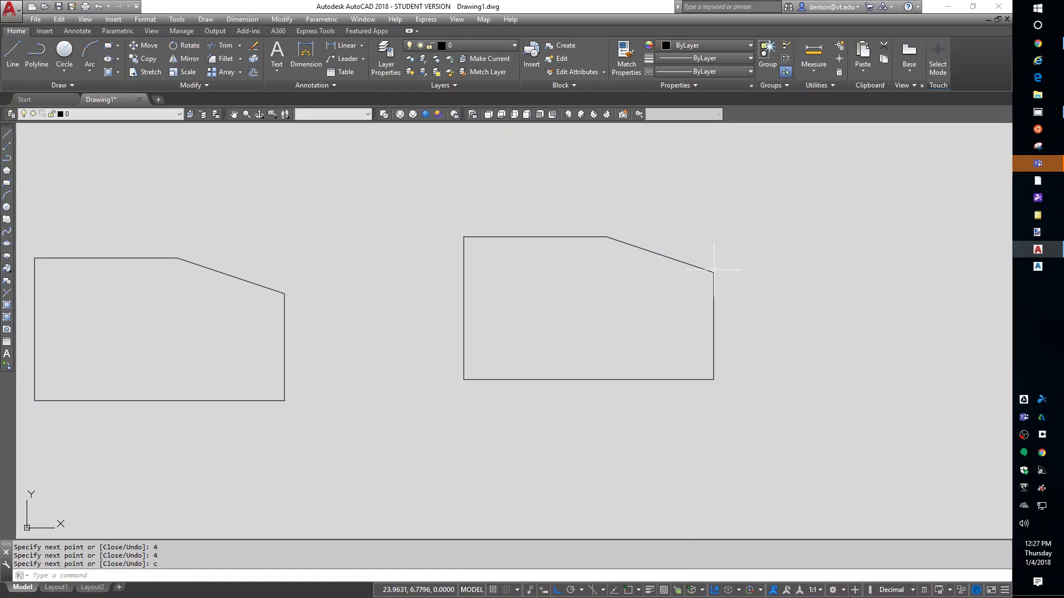
Pan over, start a line at a new corner point, and turn Ortho off.
mouse_move(757, 326)
middle_mouse_down()
mouse_move(724, 351)
mouse_move(513, 375)
mouse_move(475, 367)
middle_mouse_up()
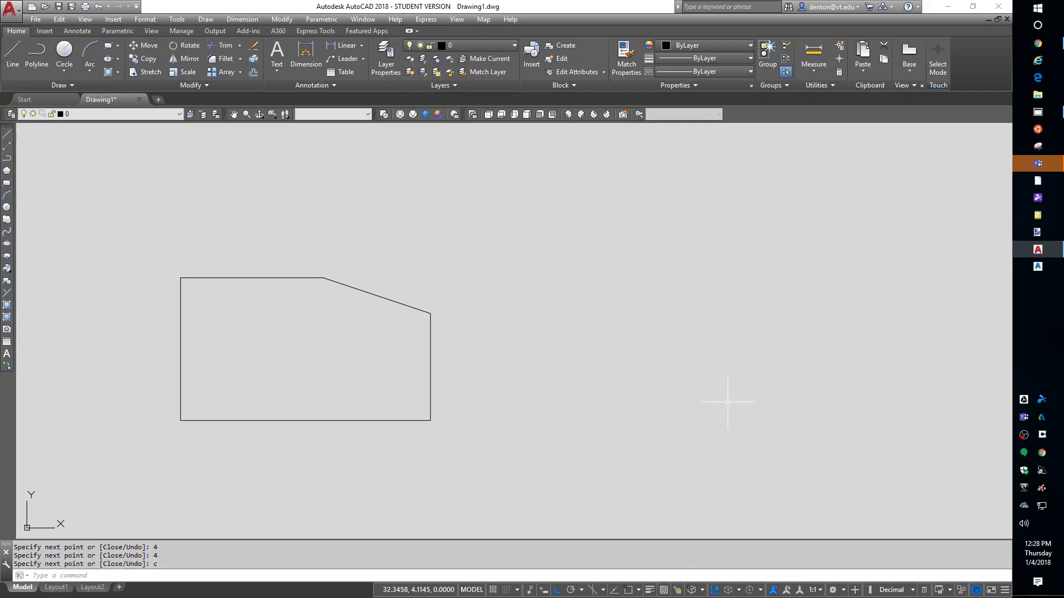
type("l")
key("Return")
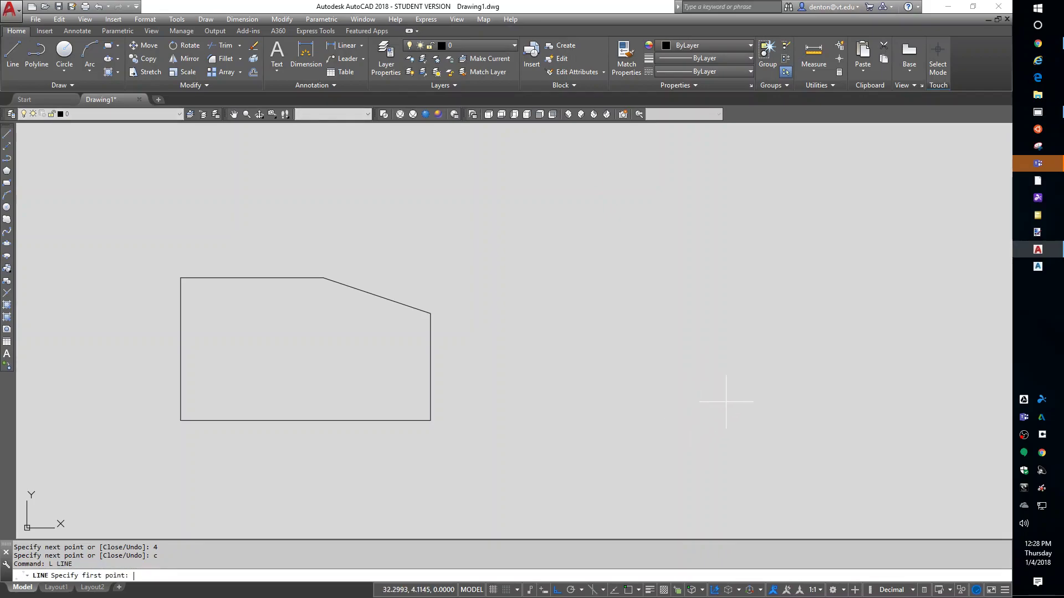
left_click(720, 308)
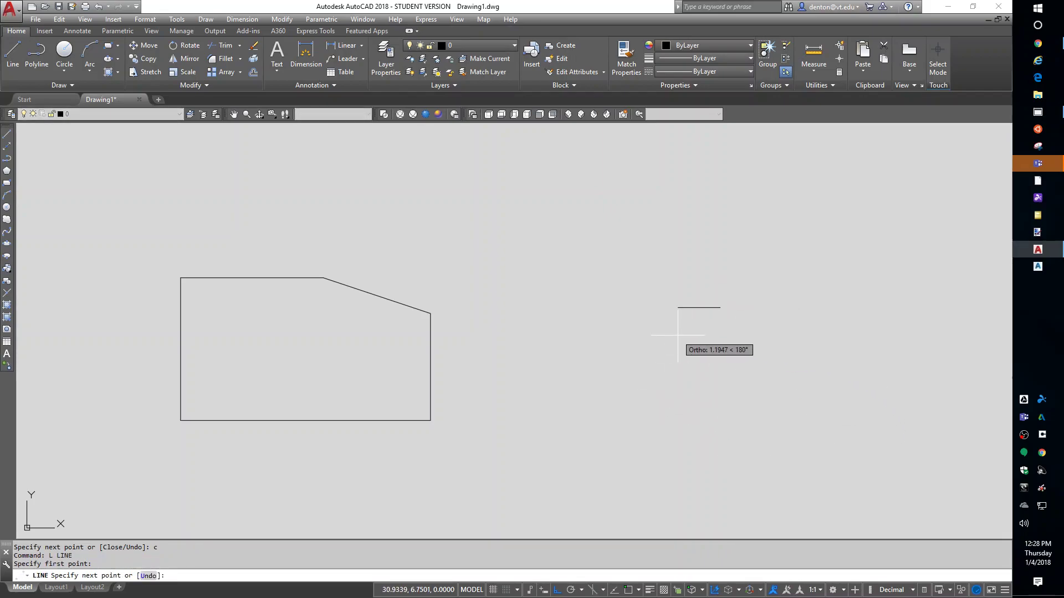
left_click(557, 590)
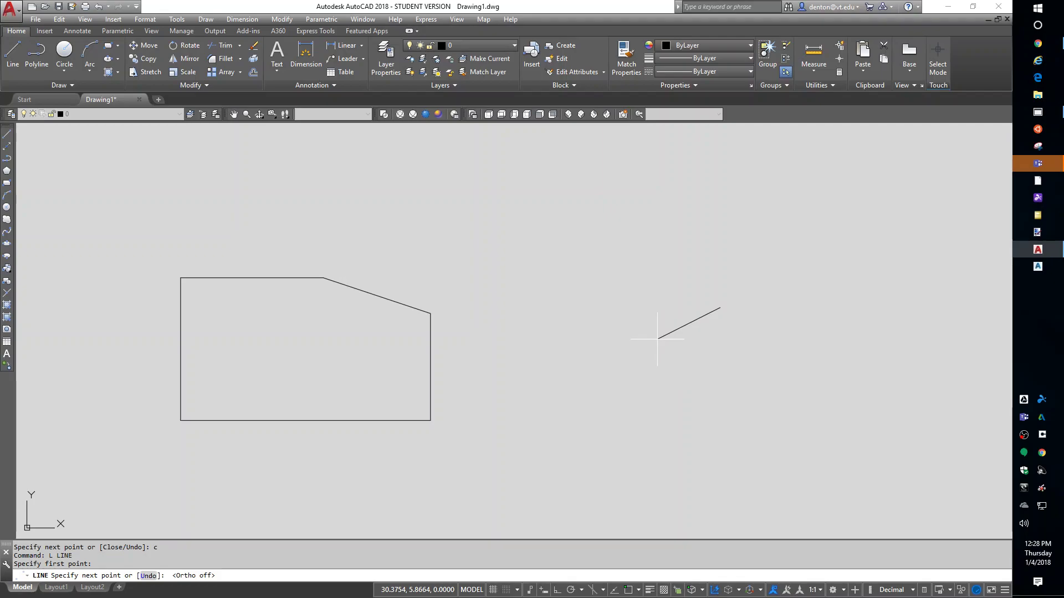
Draw the edges @0,-3, @-7,0, @0,4, @4,0 and close the outline.
type("@")
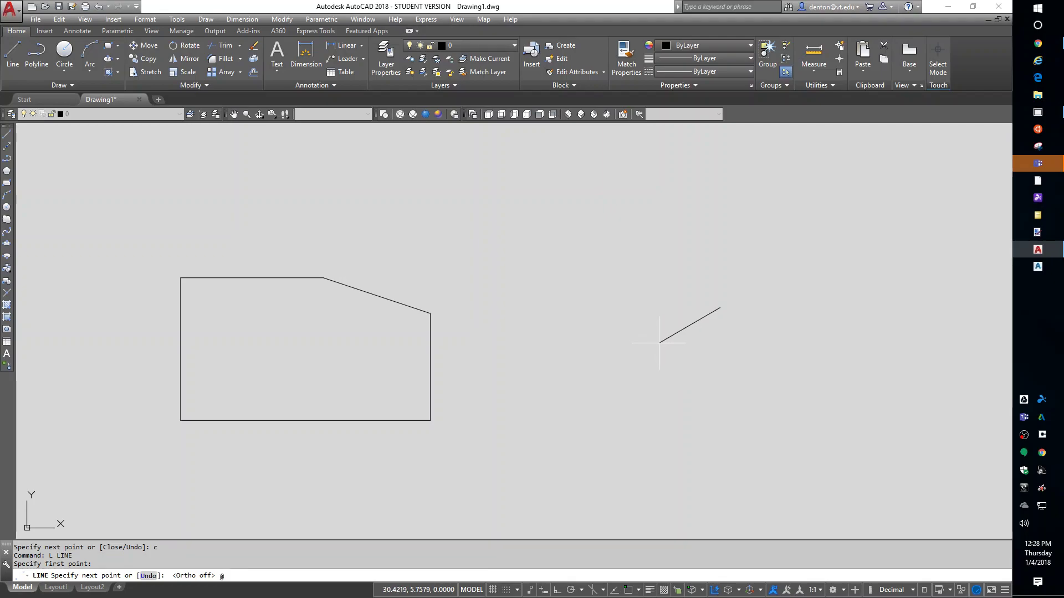
type("0,-3")
key("Return")
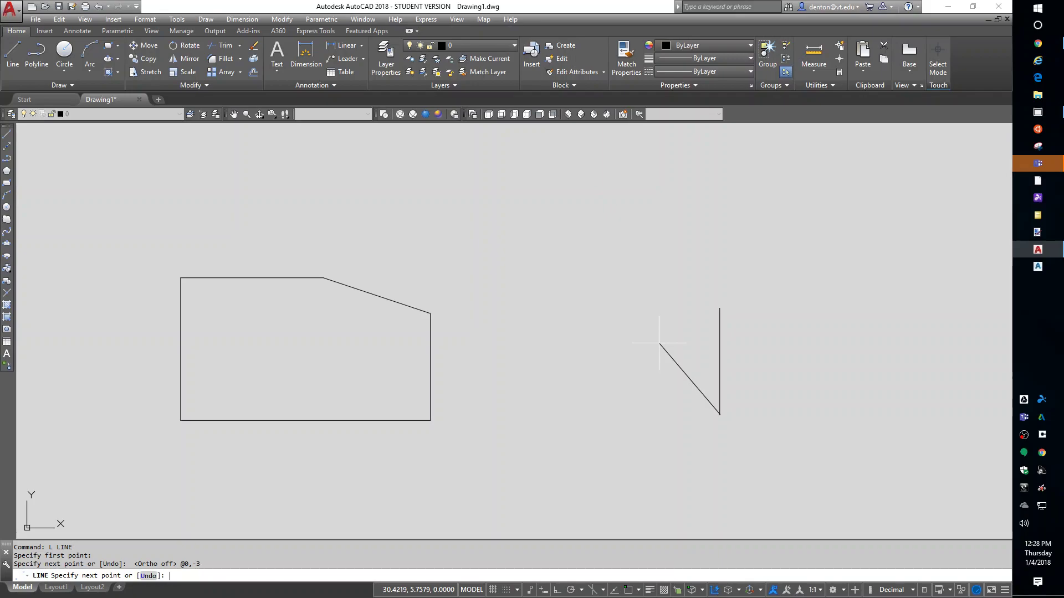
type("@-7,0")
key("Return")
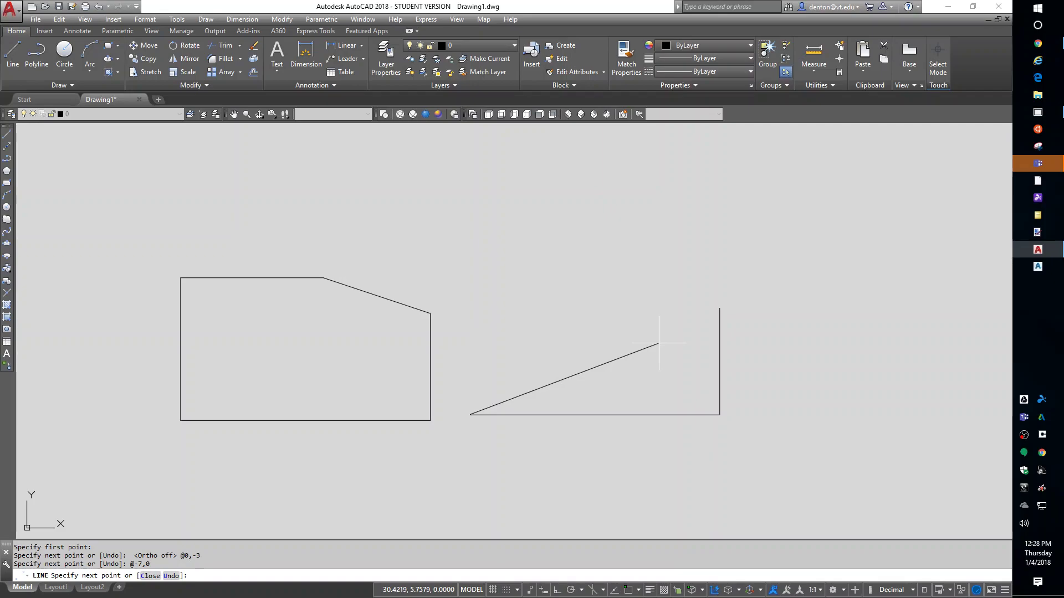
type("@0,4")
key("Return")
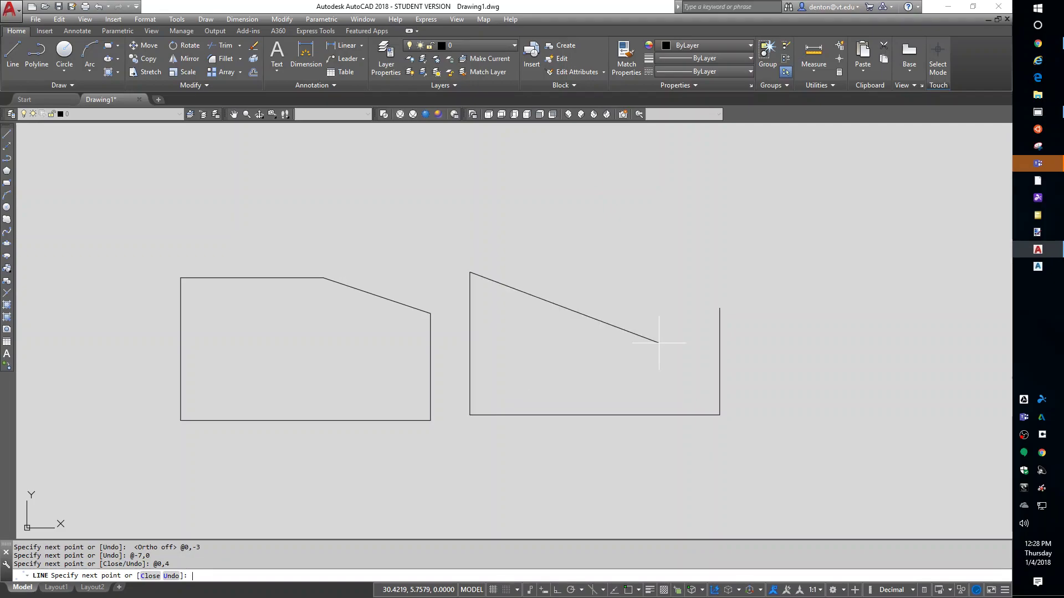
type("@4,0")
key("Return")
type("c")
key("Return")
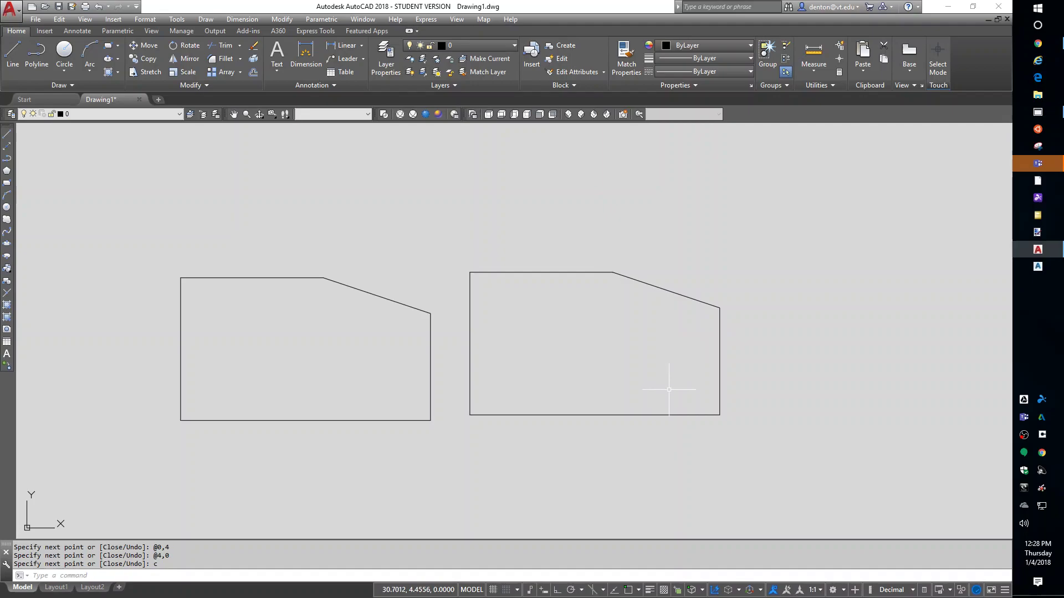
Pan to free space on the right and start a line at a new corner point.
middle_click_drag(339, 404, 384, 400)
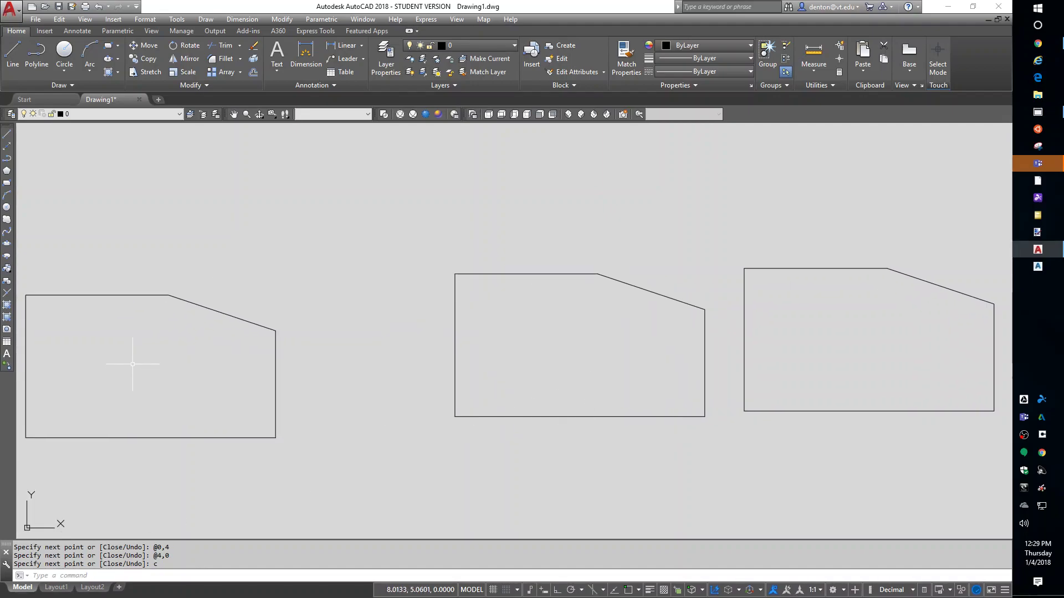
mouse_move(604, 344)
middle_mouse_down()
mouse_move(420, 367)
mouse_move(213, 359)
middle_mouse_up()
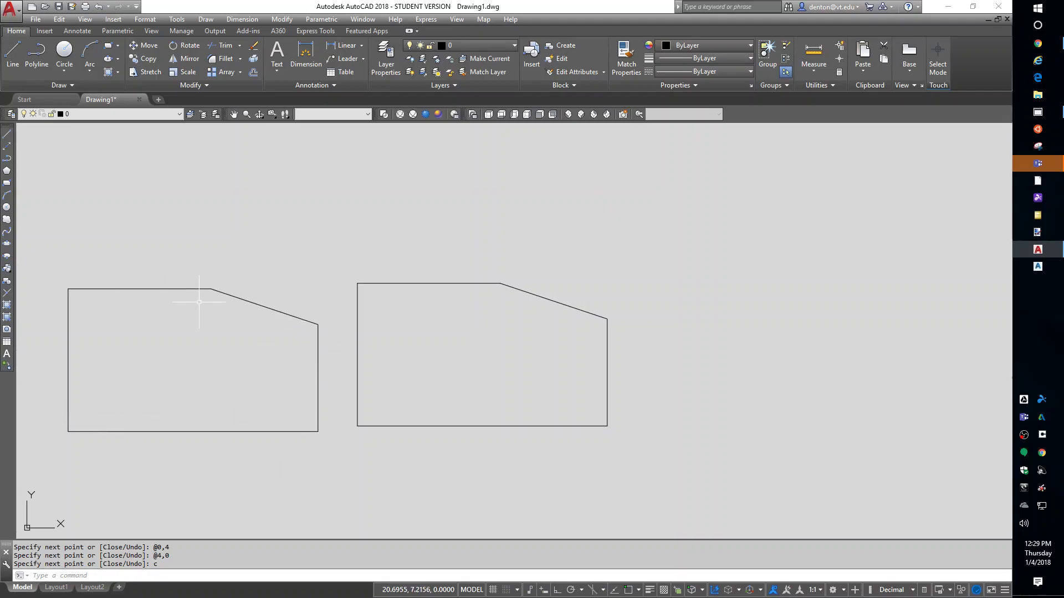
middle_click_drag(549, 353, 482, 366)
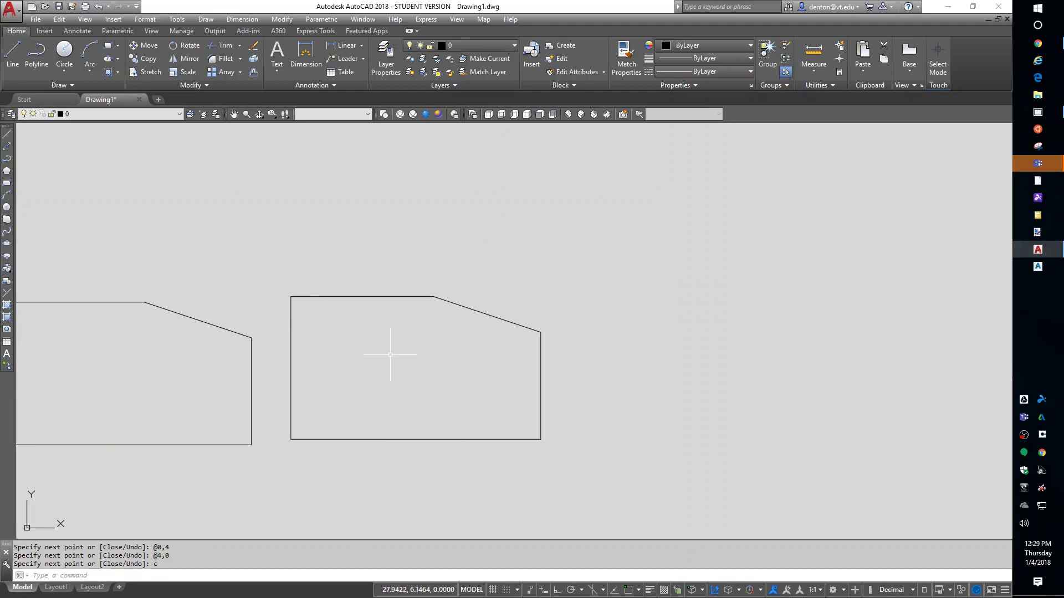
middle_click_drag(798, 385, 608, 349)
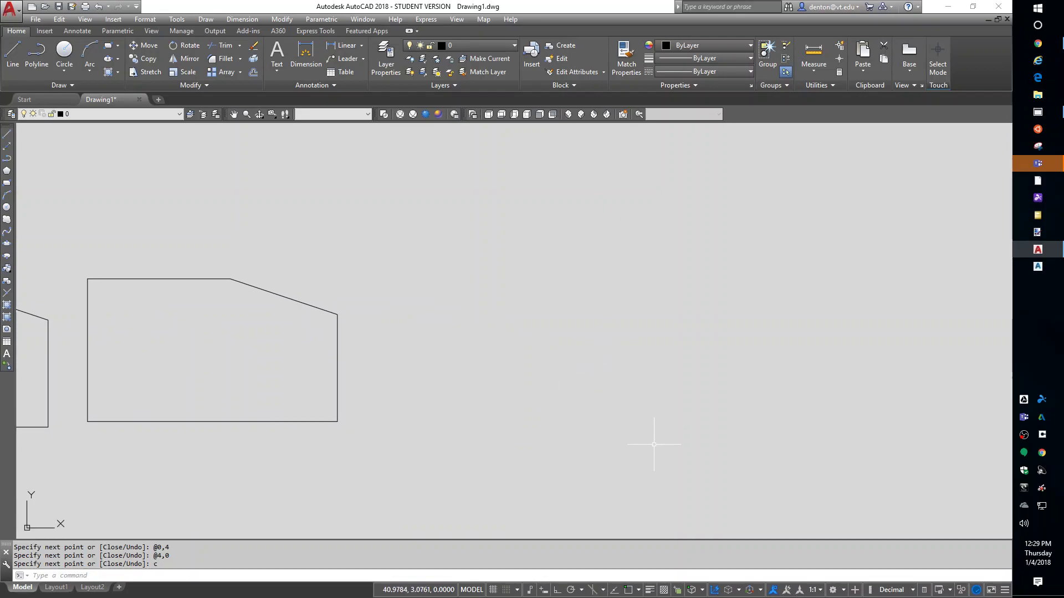
type("L")
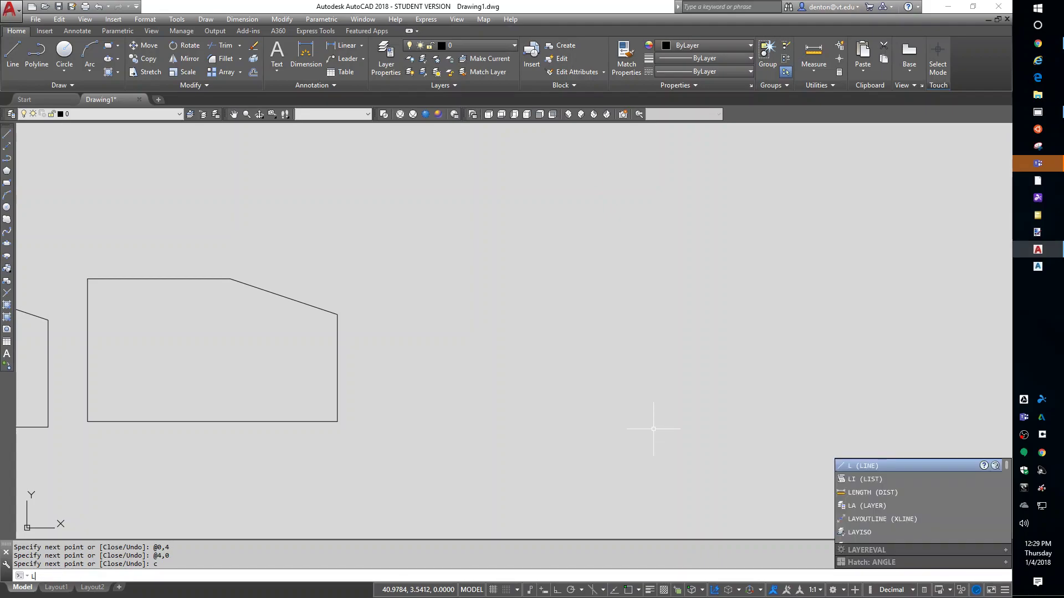
key("Return")
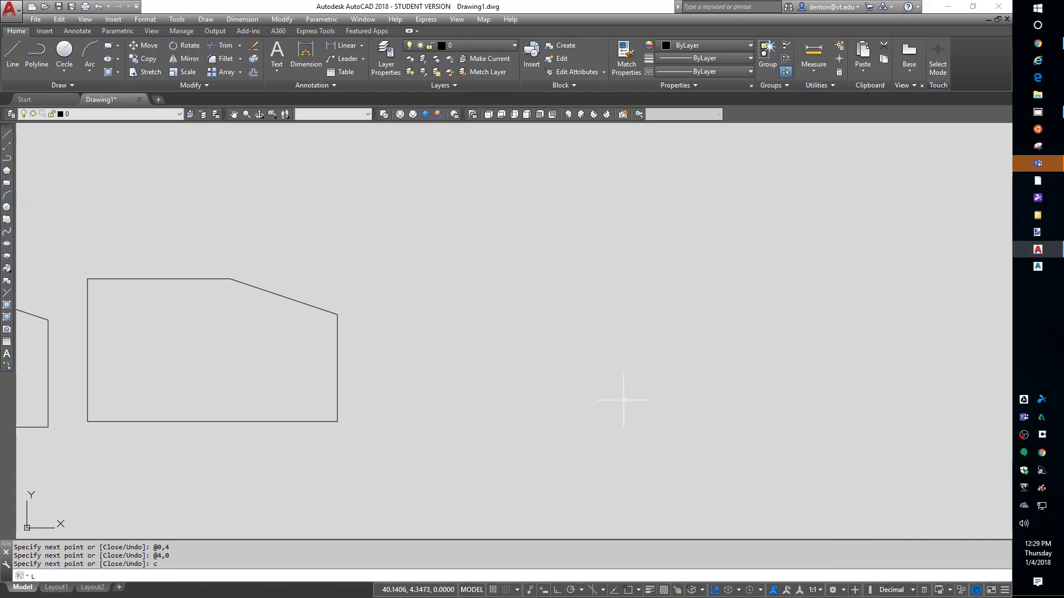
left_click(675, 300)
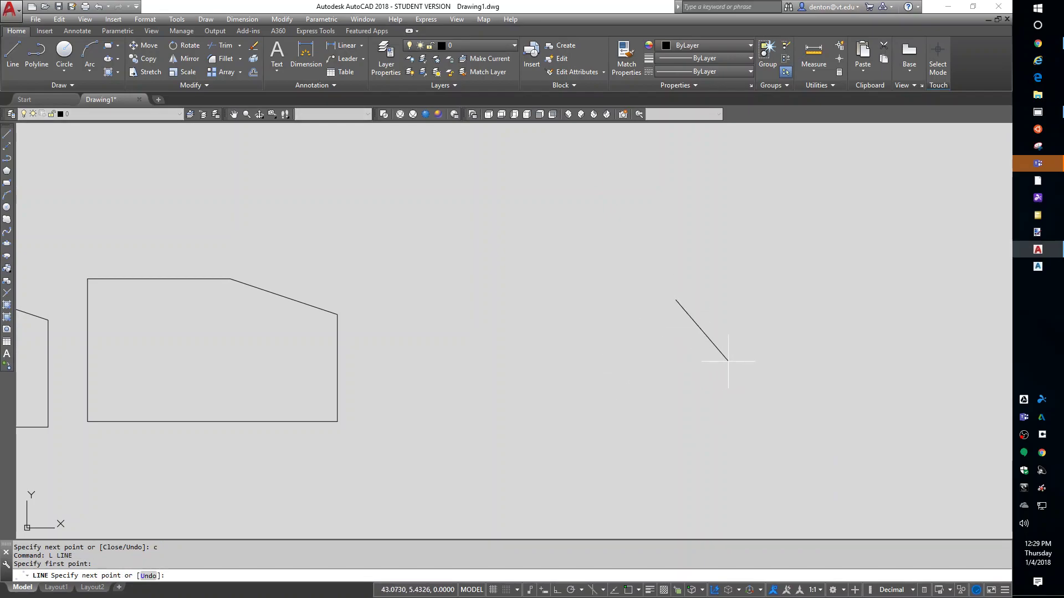
Draw polar edges @3<270, @7<180, @4<90, @4<0 and close the outline.
type("@")
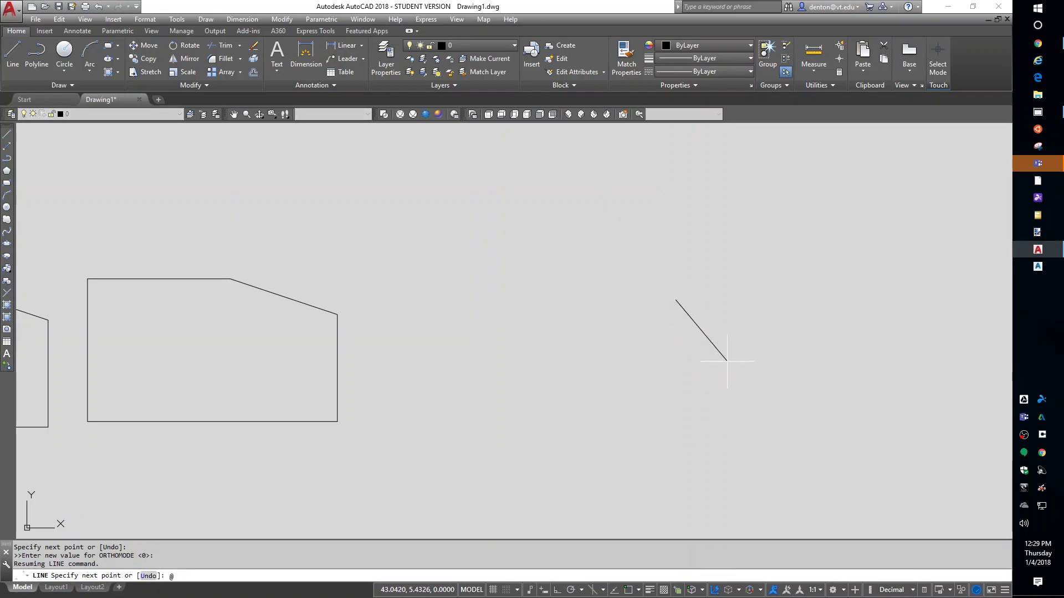
type("3<270")
key("Return")
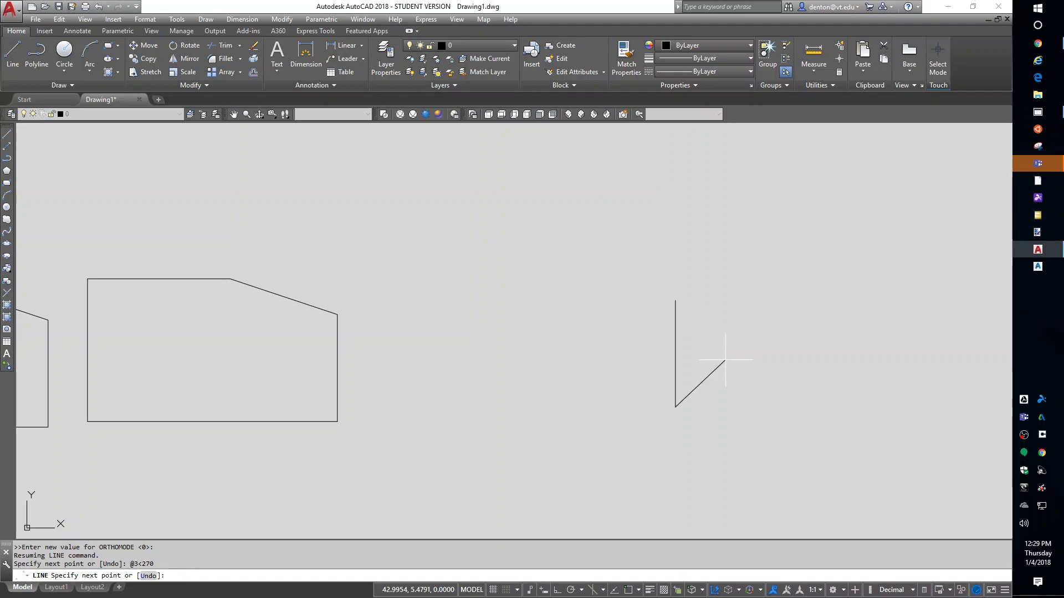
type("@7<180")
key("Return")
type("@")
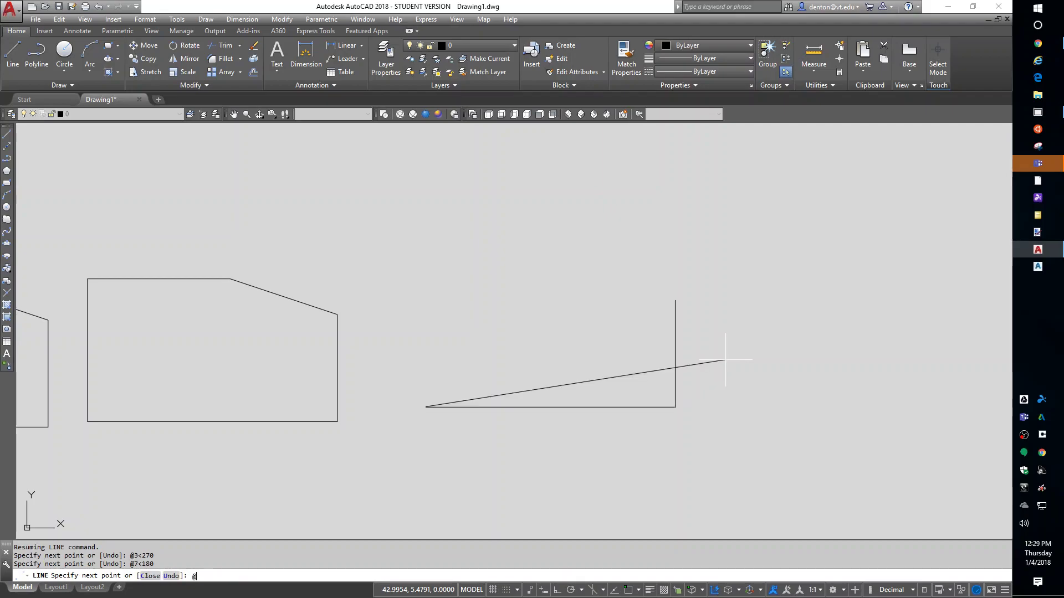
type("4<90")
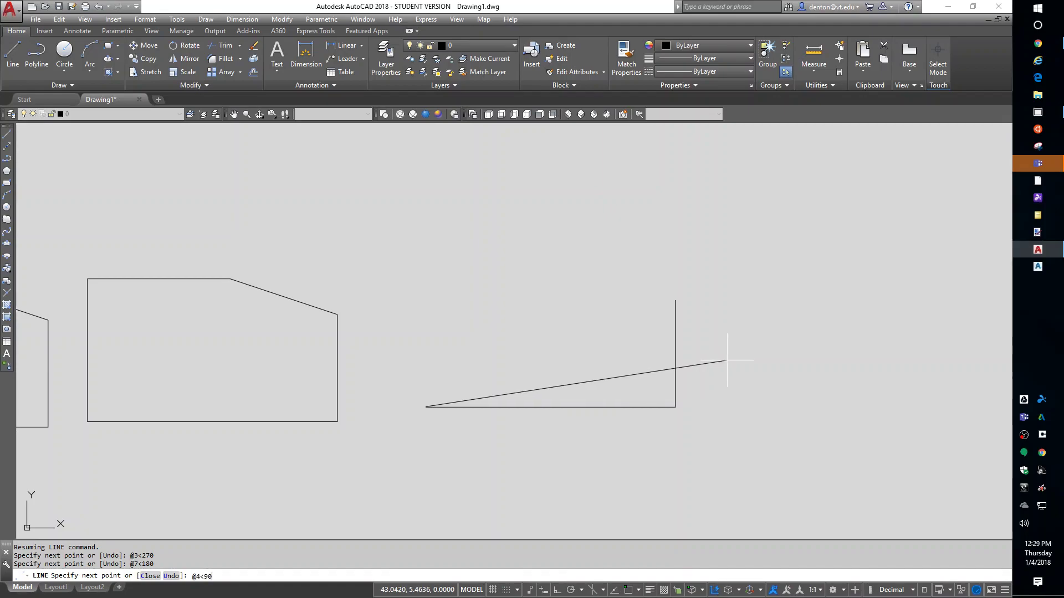
key("Return")
type("@")
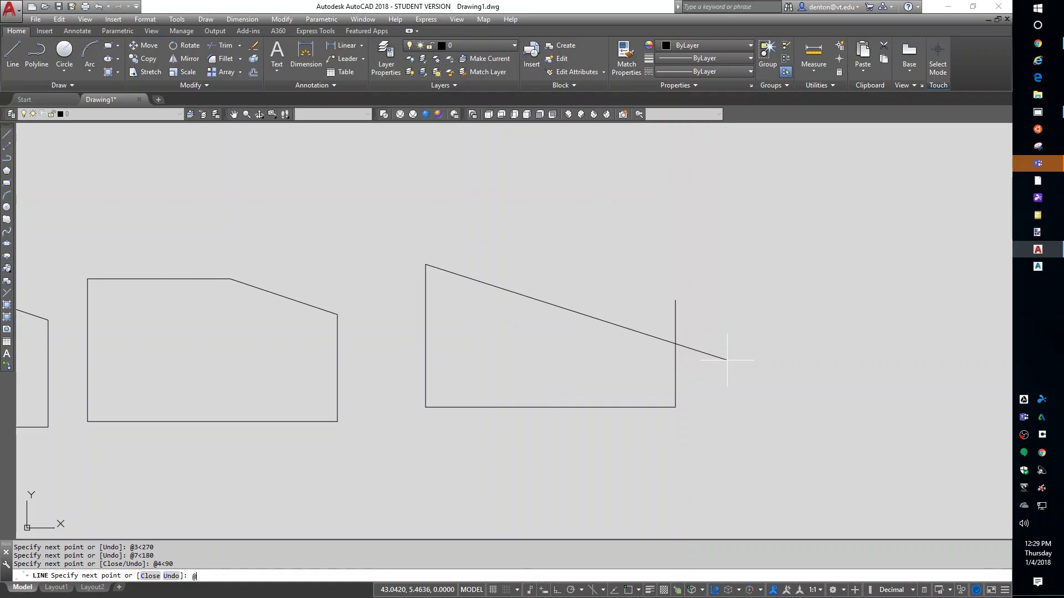
type("4<0")
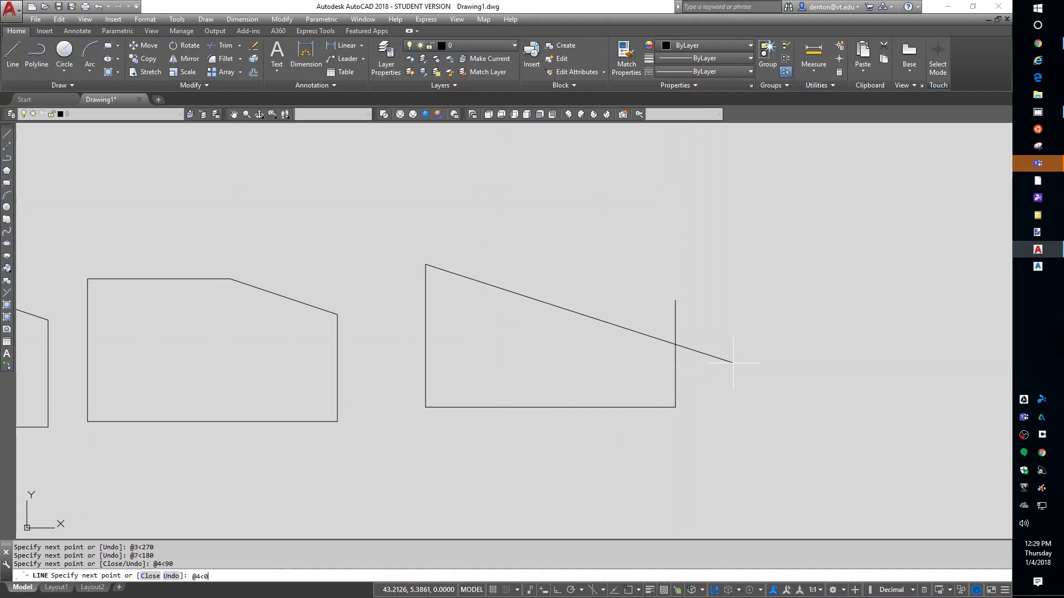
key("Return")
type("c")
key("Return")
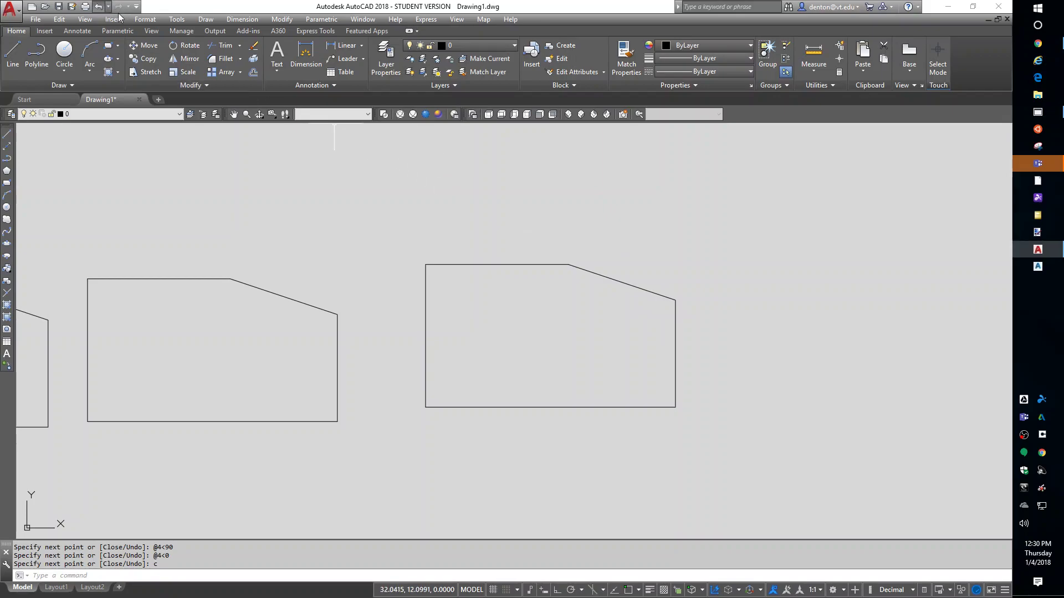
left_click(208, 19)
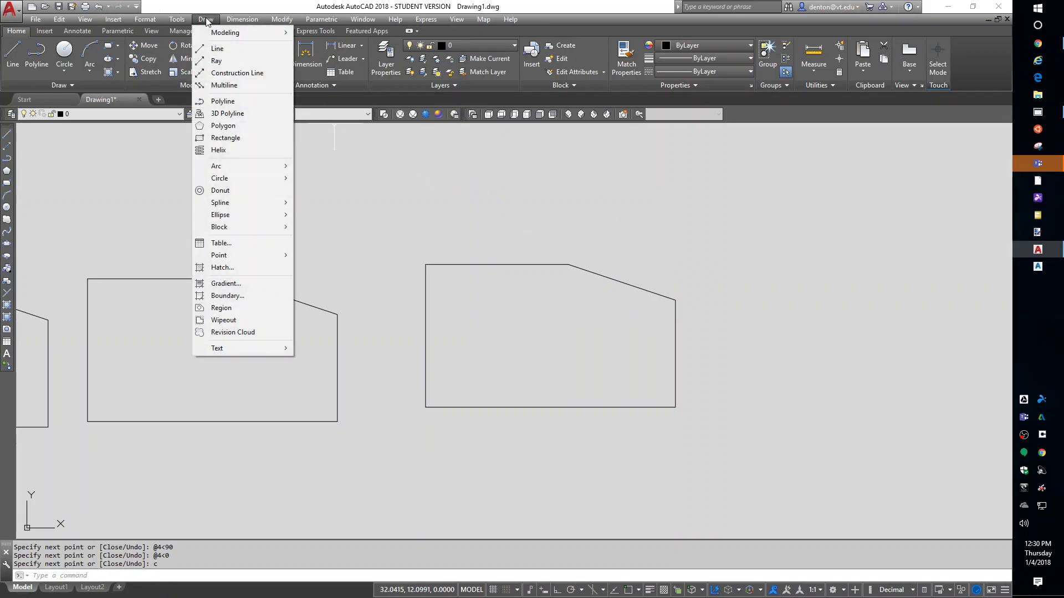
left_click(210, 48)
left_click(731, 201)
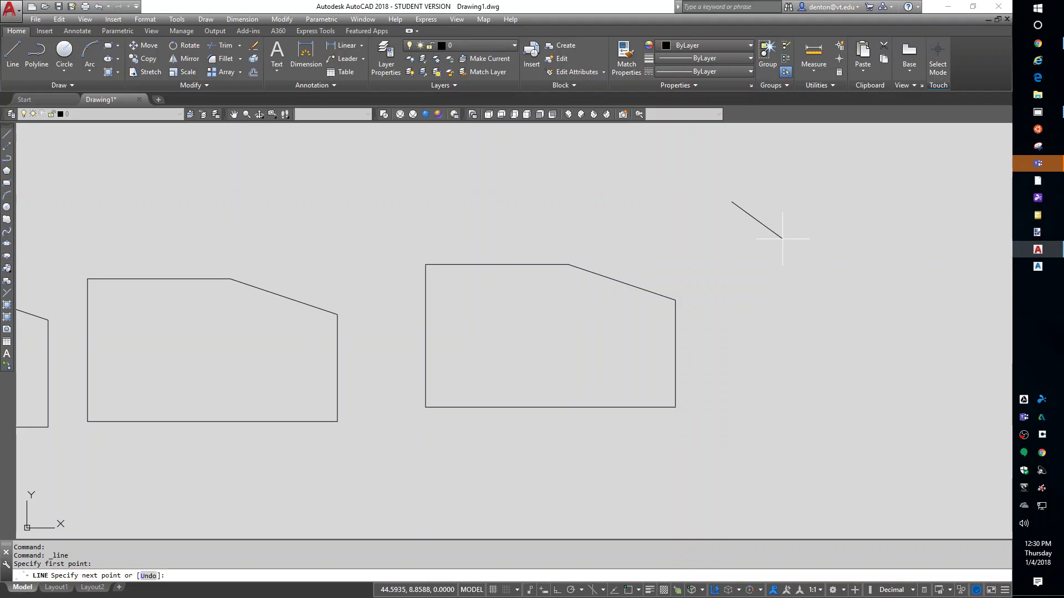
key("Escape")
key("Escape")
key("Escape")
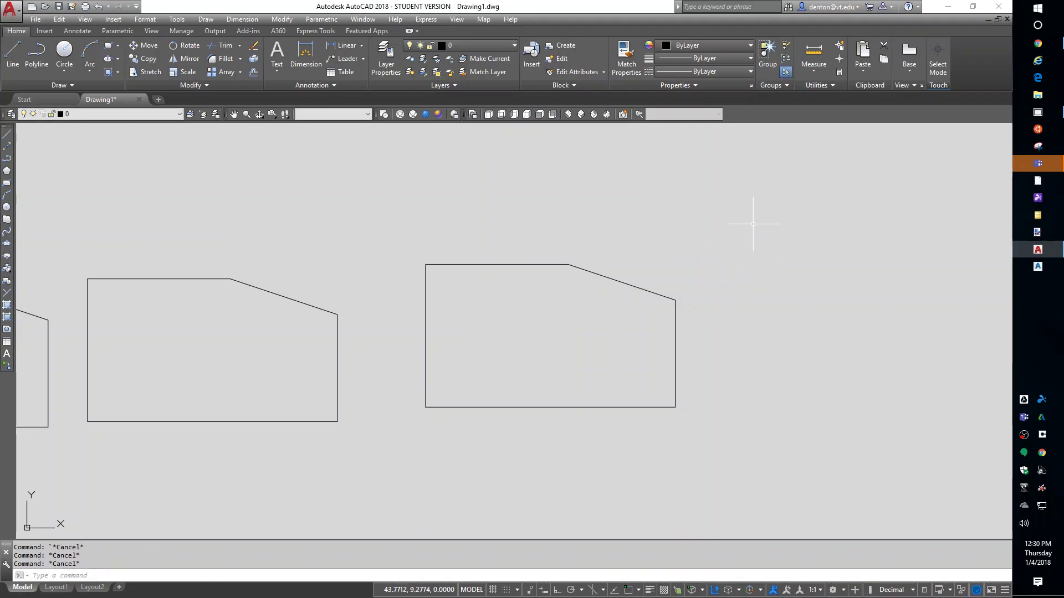
type("L")
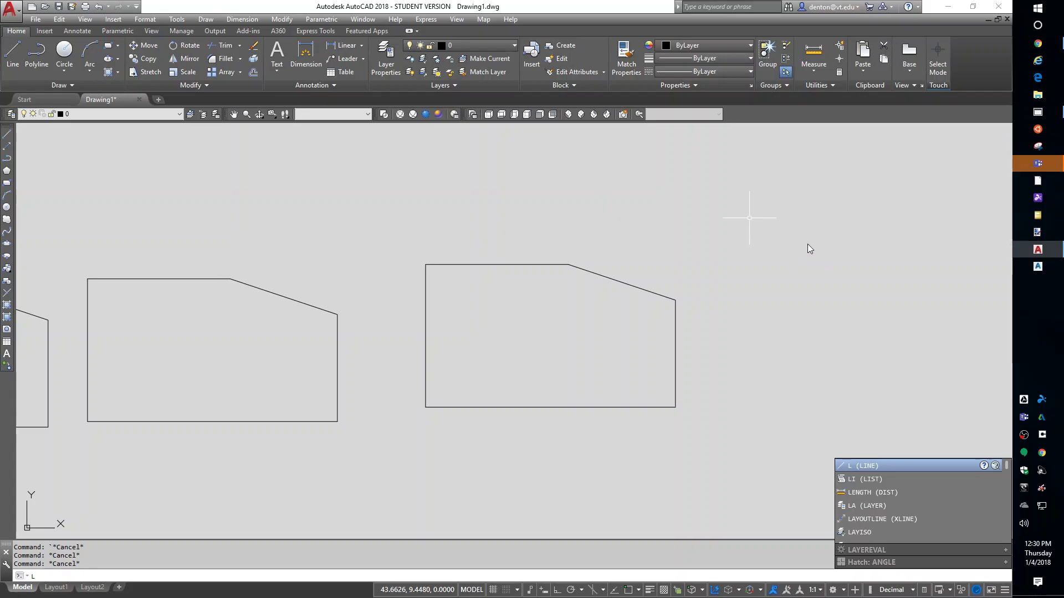
key("Return")
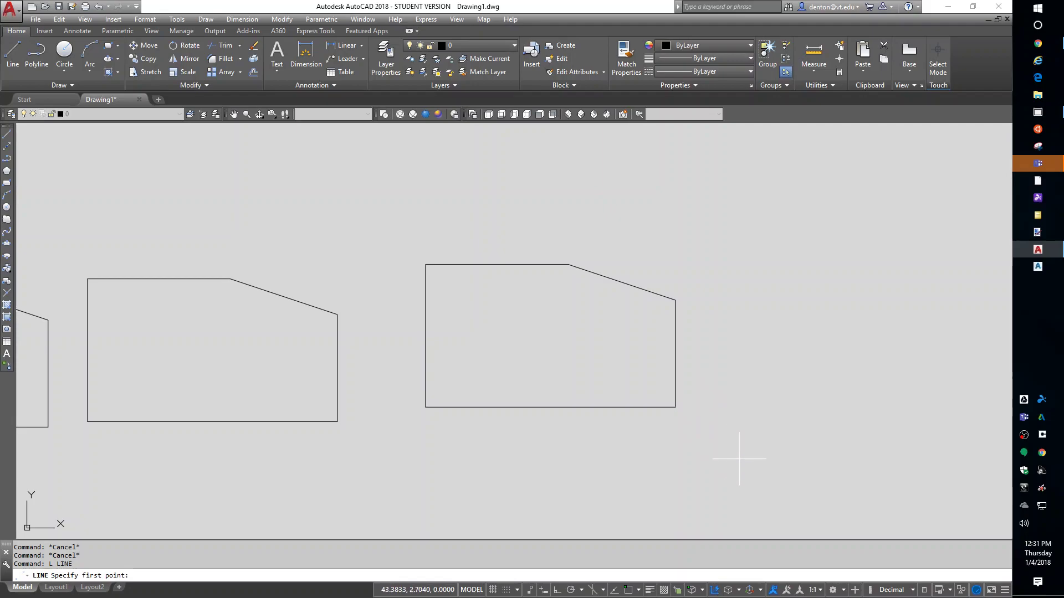
Cancel the line, locate acad.pgp with (findfile "acad.pgp"), and open File Explorer.
key("Escape")
key("Escape")
key("Escape")
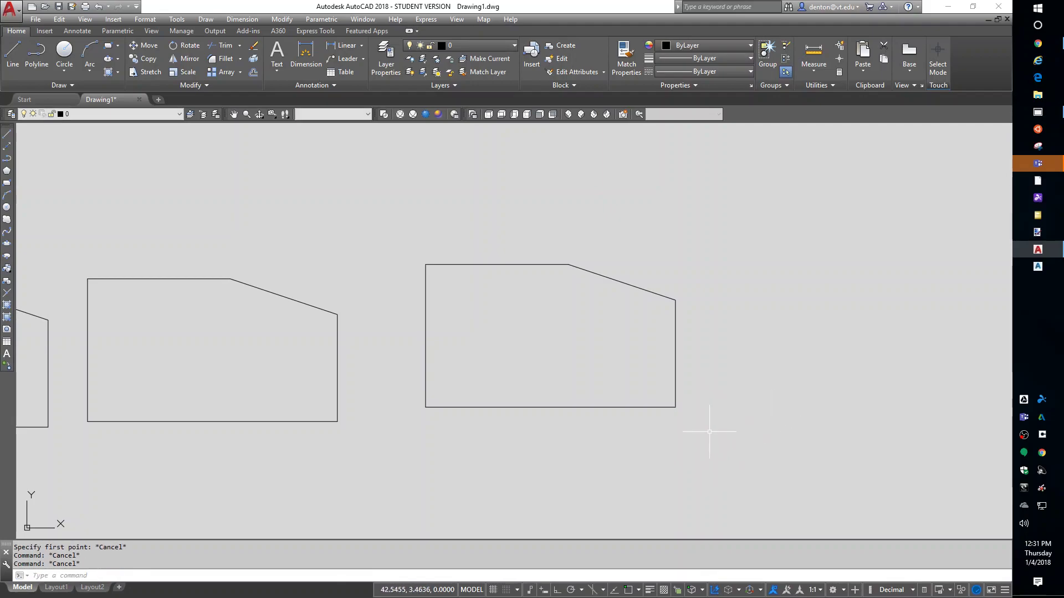
type("(findfile \"acad.pgp")
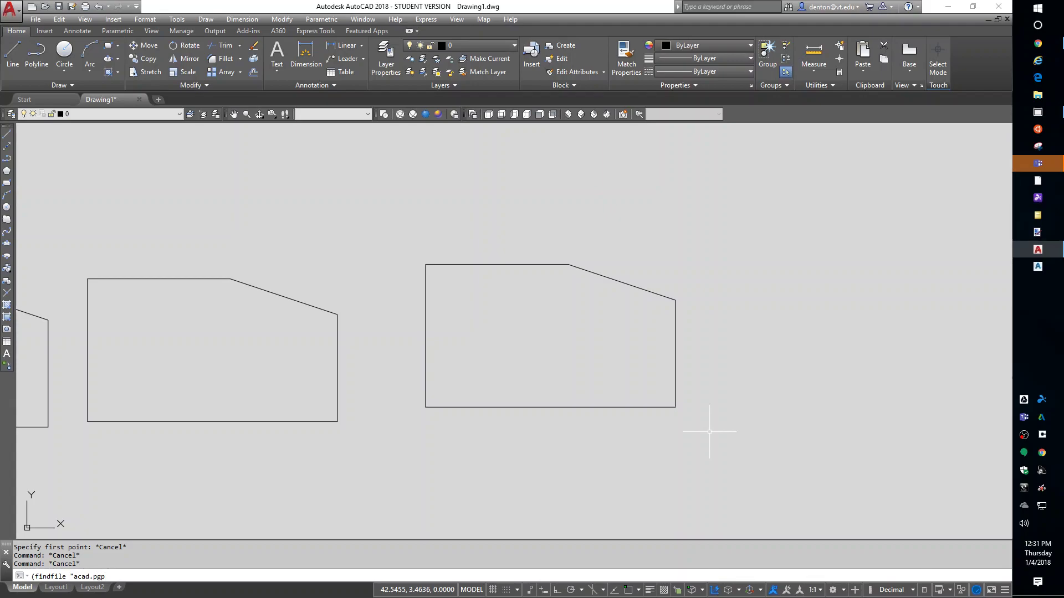
key("Return")
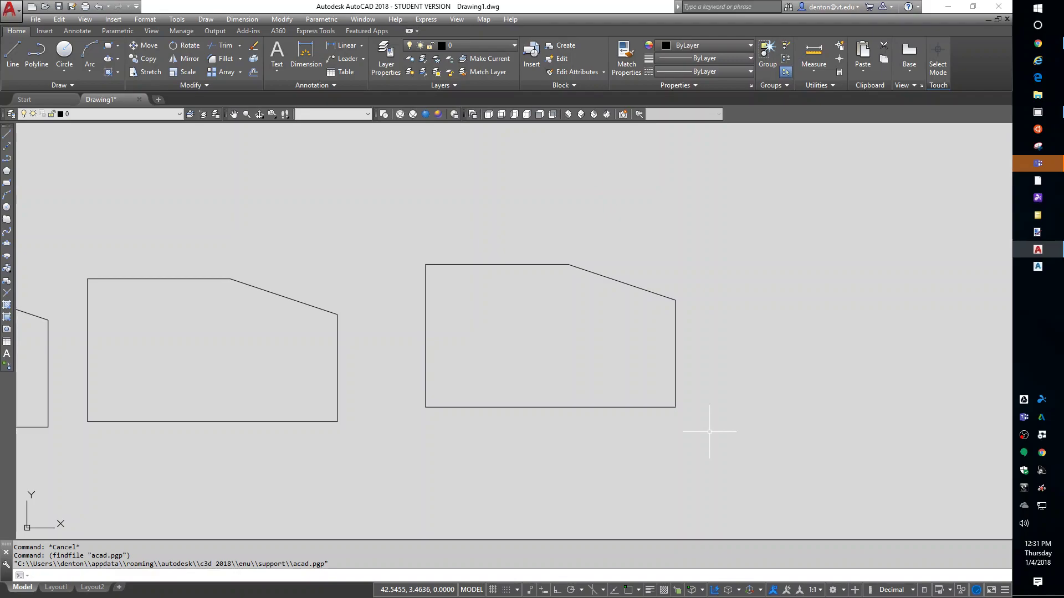
key("super+e")
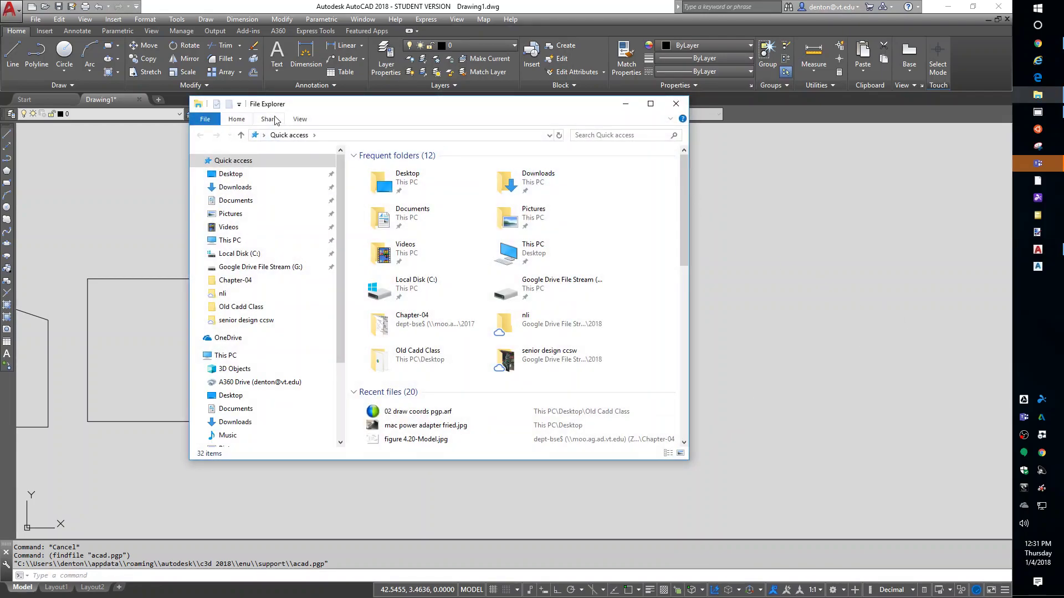
Browse from the C: drive into Users, the home folder, AppData and Local.
left_click(301, 119)
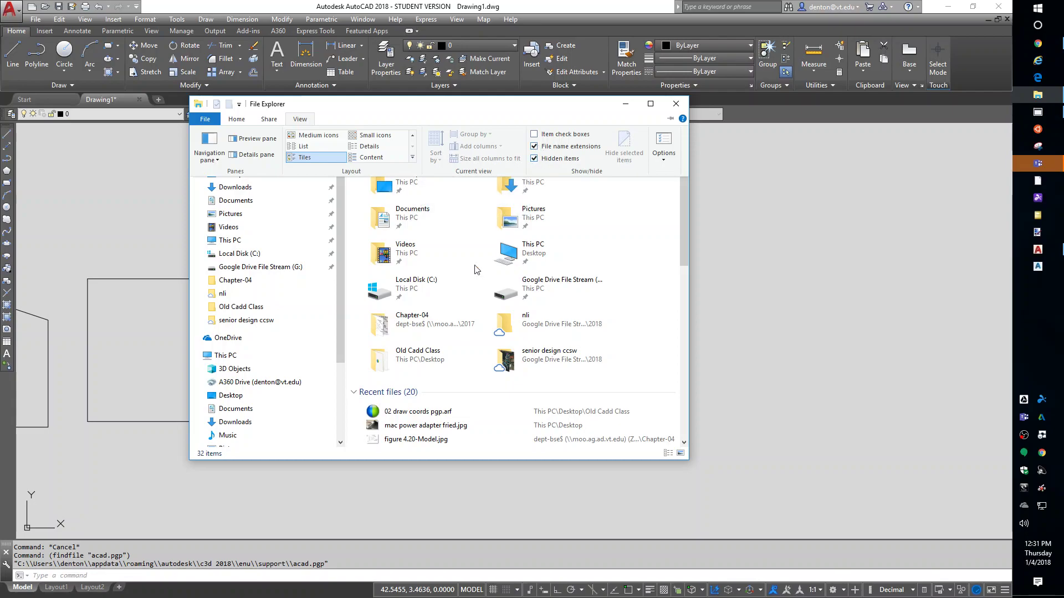
left_click(230, 254)
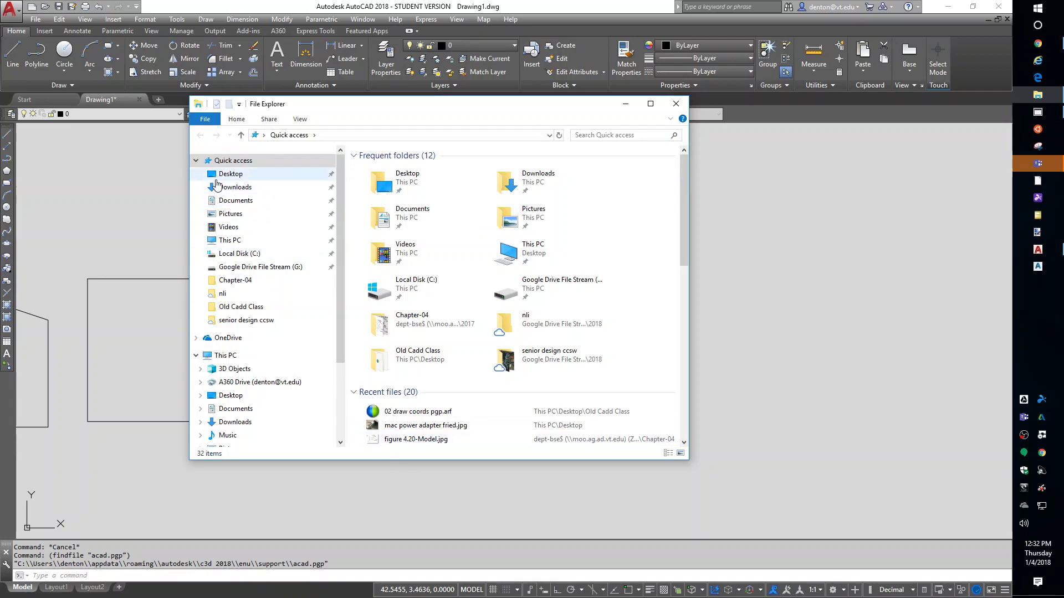
left_click(250, 254)
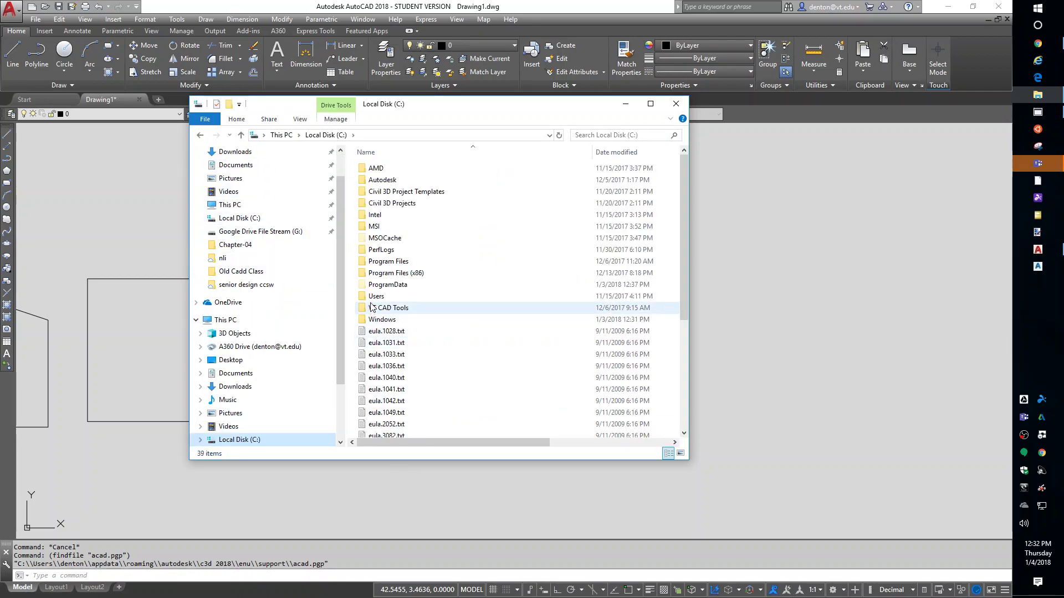
double_click(374, 298)
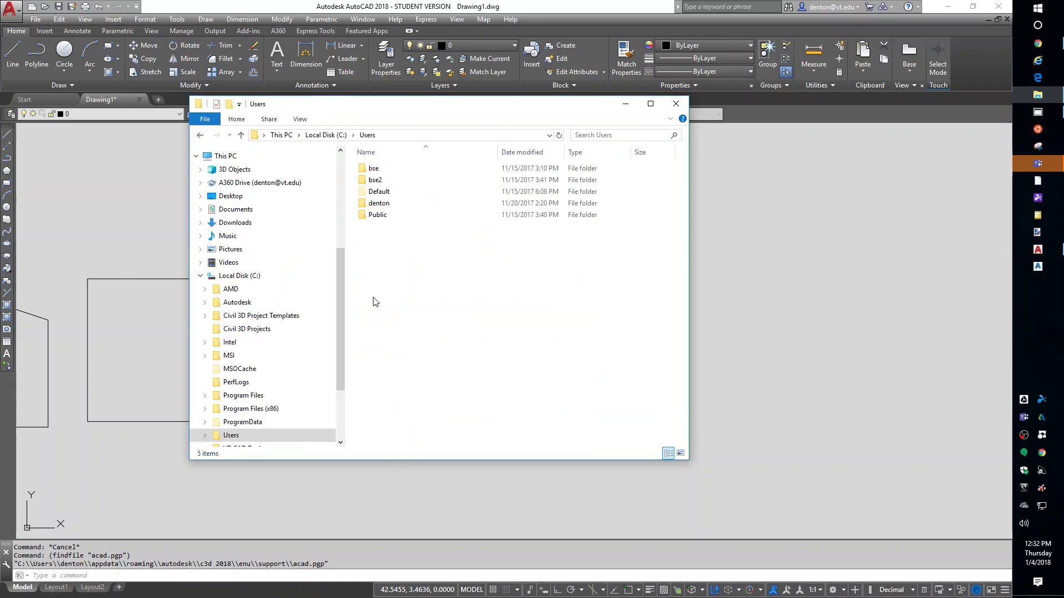
double_click(379, 203)
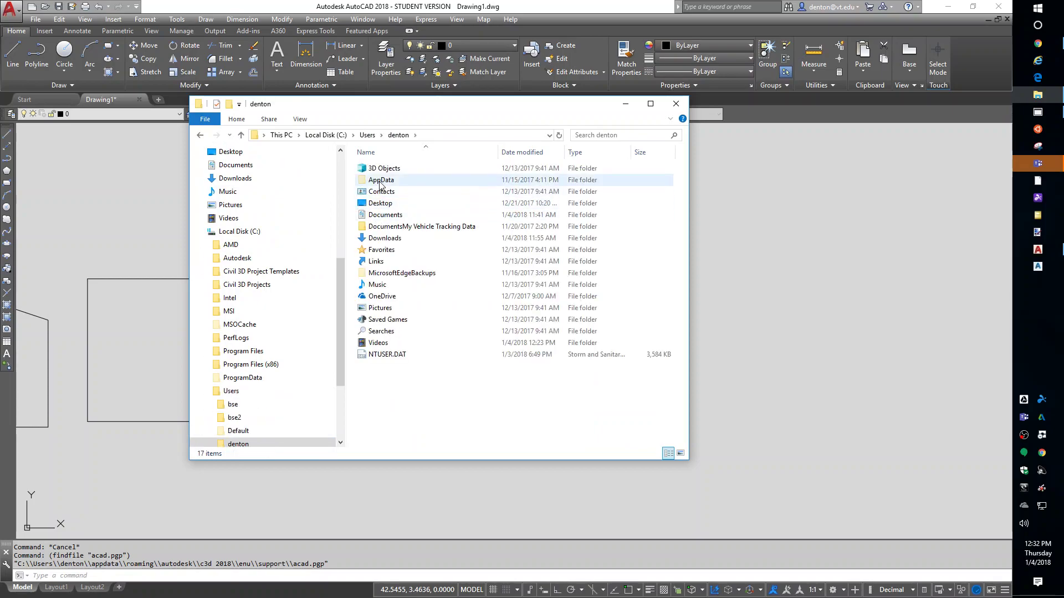
double_click(381, 182)
double_click(376, 169)
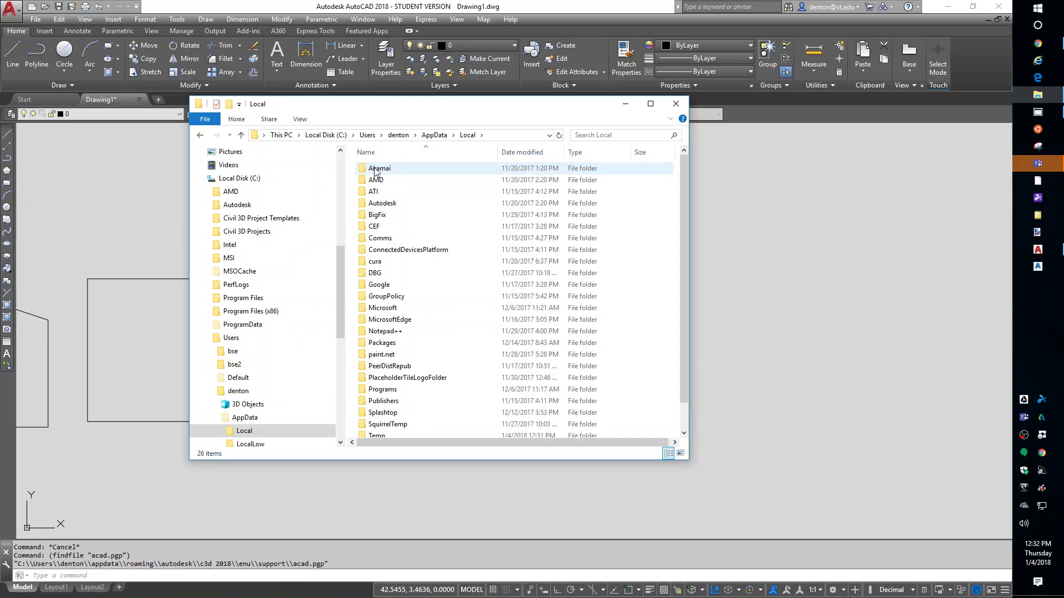
Return to AppData and open Roaming\Autodesk\C3D 2018\enu\Support.
left_click(427, 136)
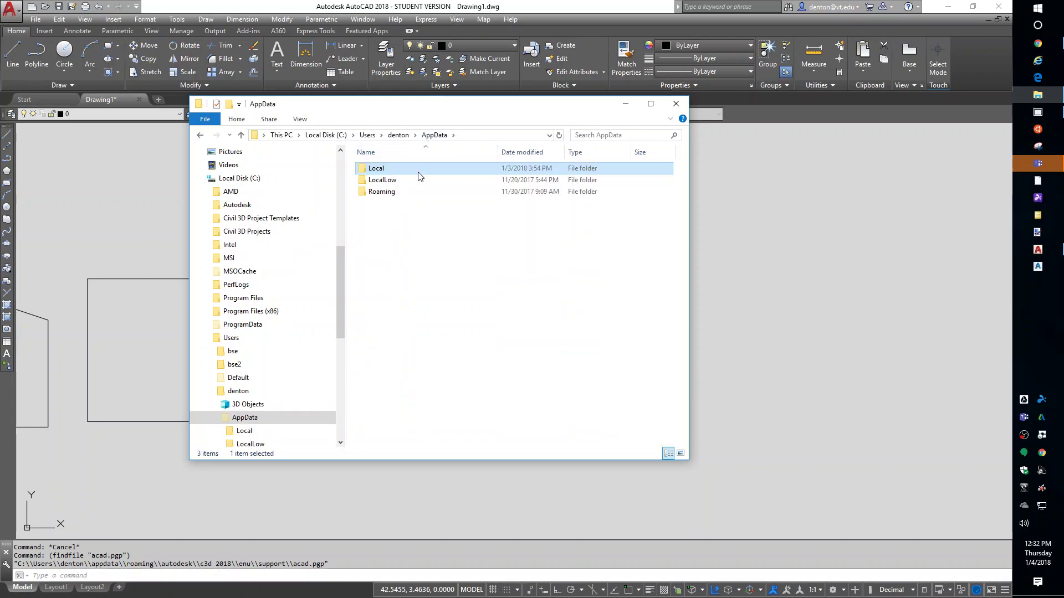
double_click(383, 192)
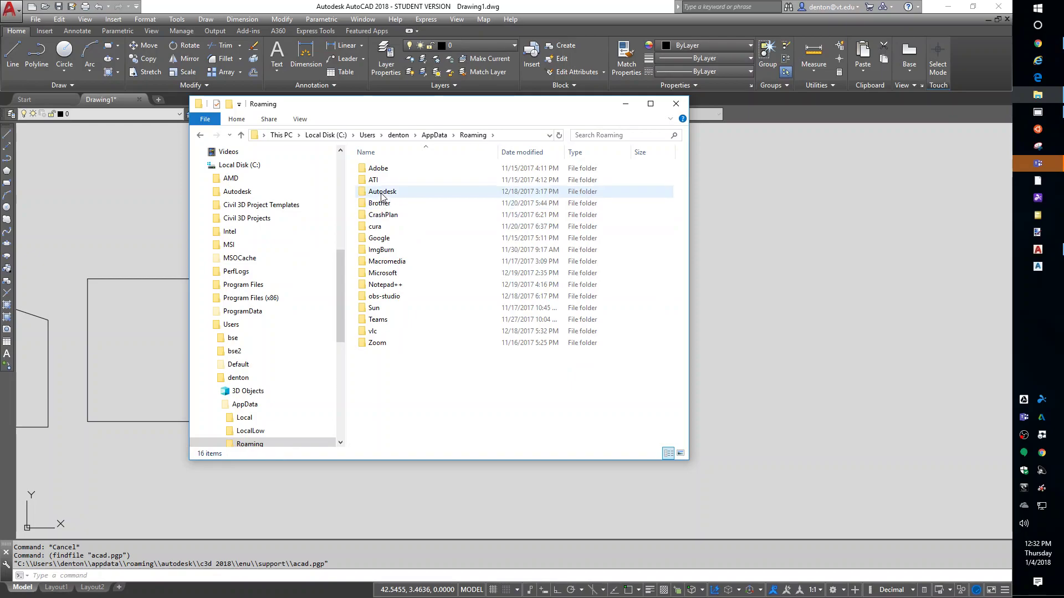
double_click(380, 191)
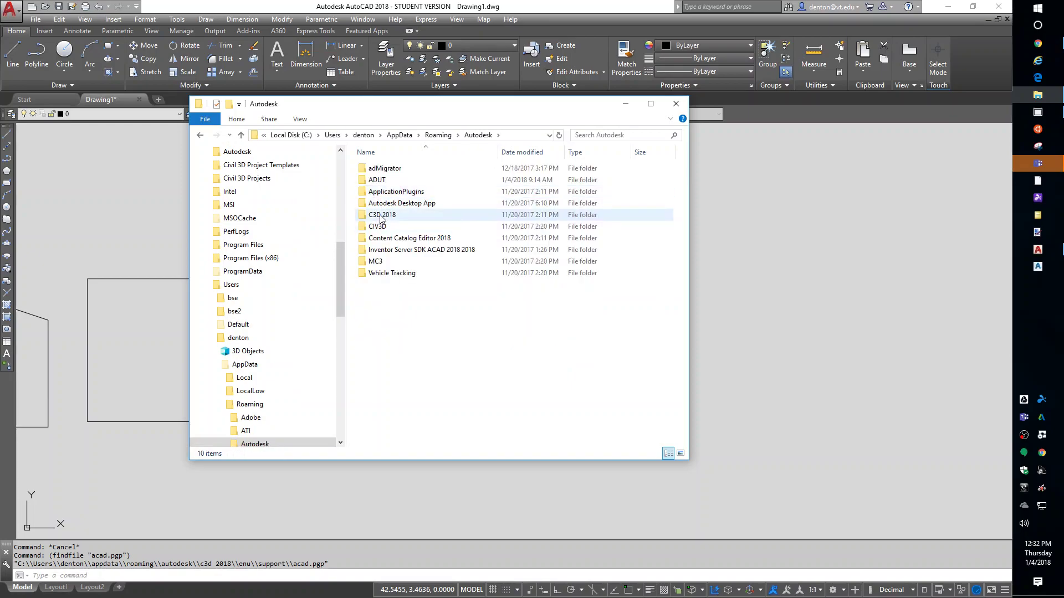
double_click(382, 215)
left_click(376, 172)
double_click(375, 172)
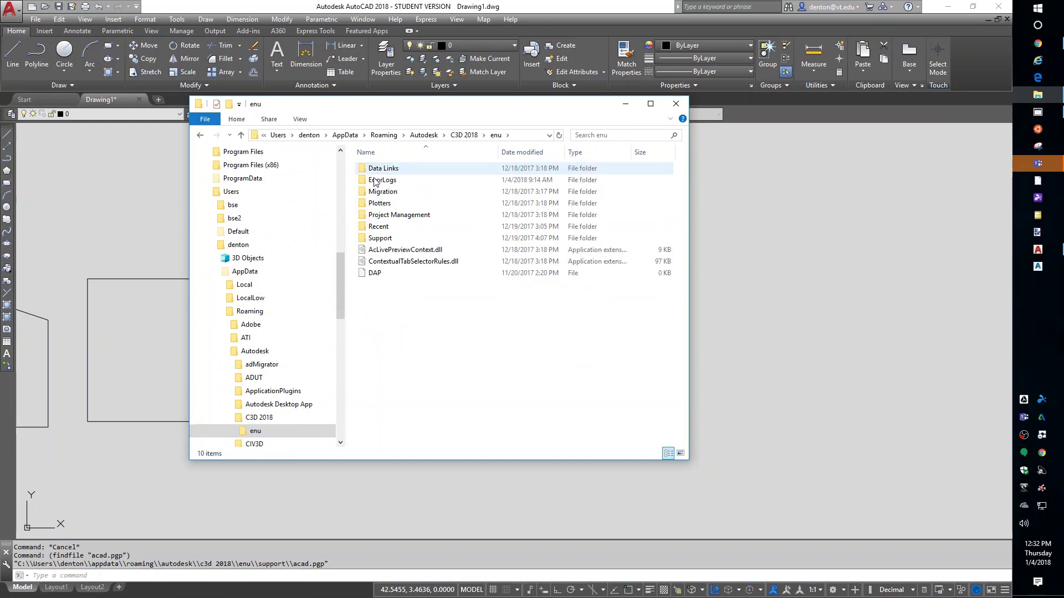
left_click(379, 239)
double_click(379, 238)
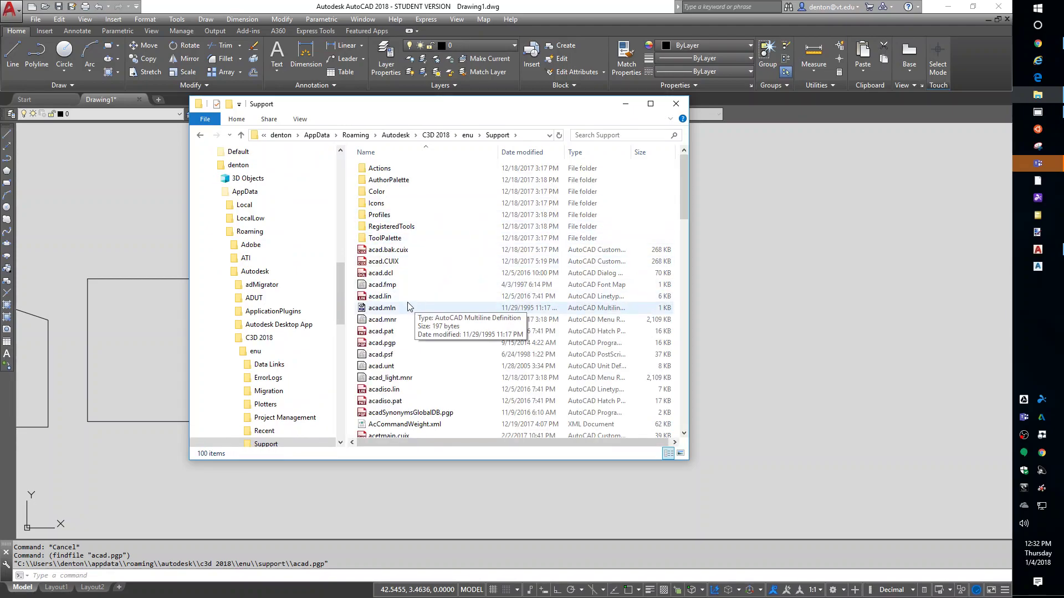
Open acad.pgp in Notepad++, dismiss the plugin prompt, and scroll down to the aliases.
right_click(389, 348)
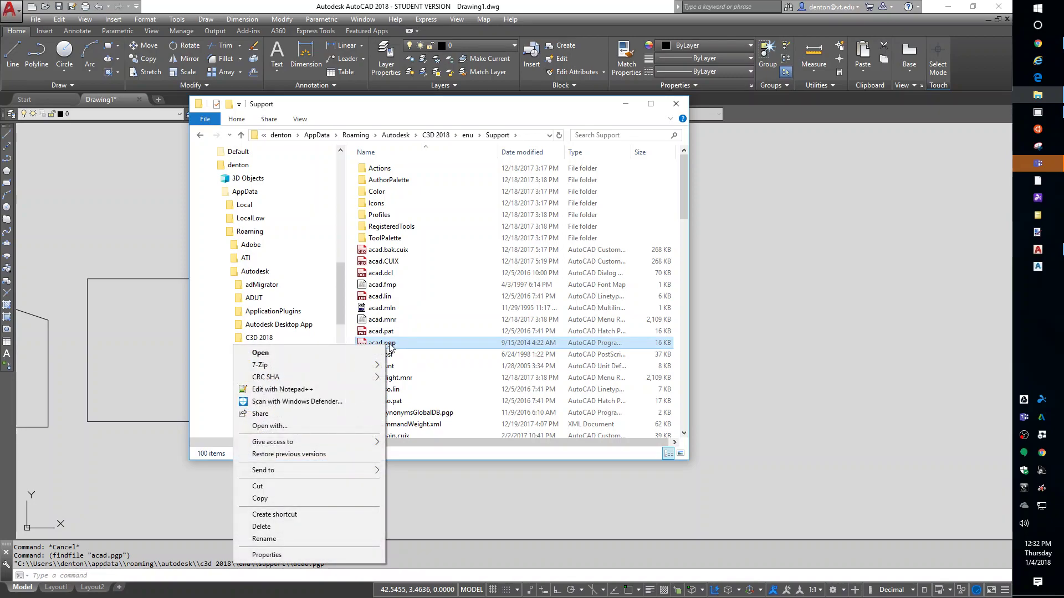
left_click(294, 390)
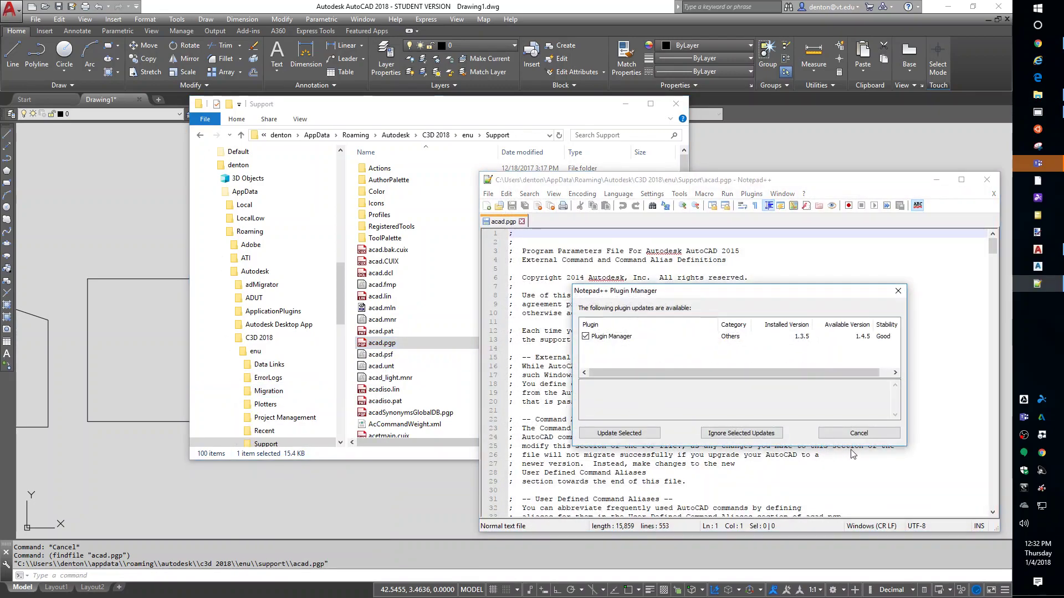
left_click(858, 435)
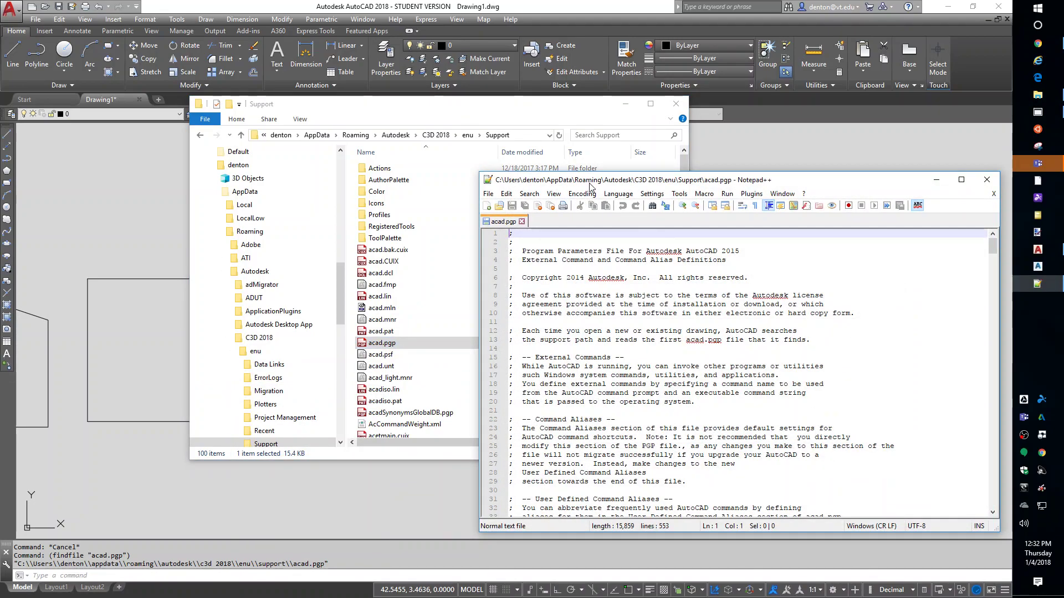
left_click_drag(589, 186, 492, 68)
scroll(581, 252, "down", 2)
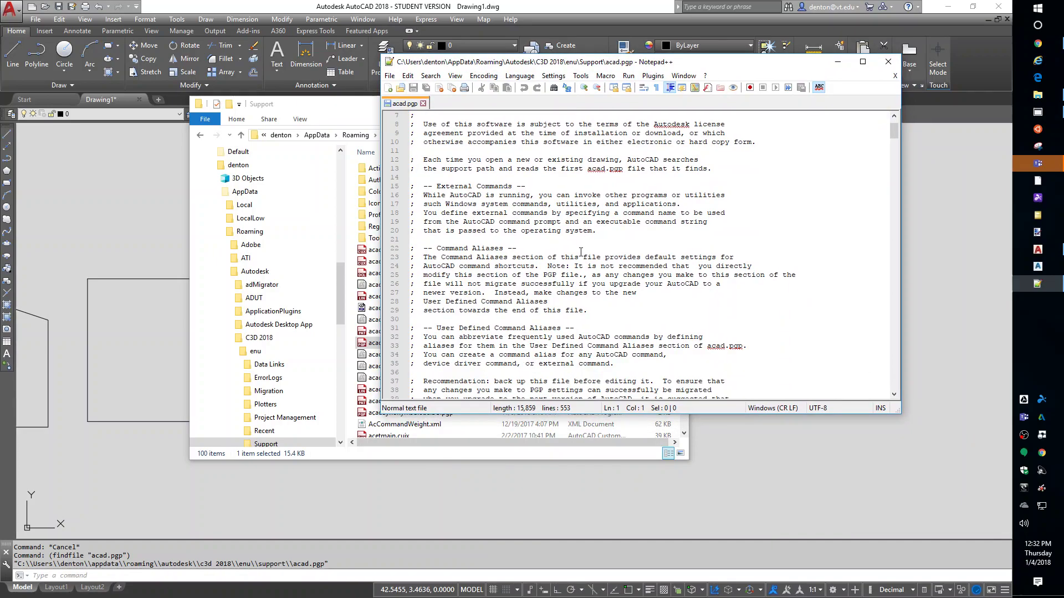
scroll(581, 253, "down", 15)
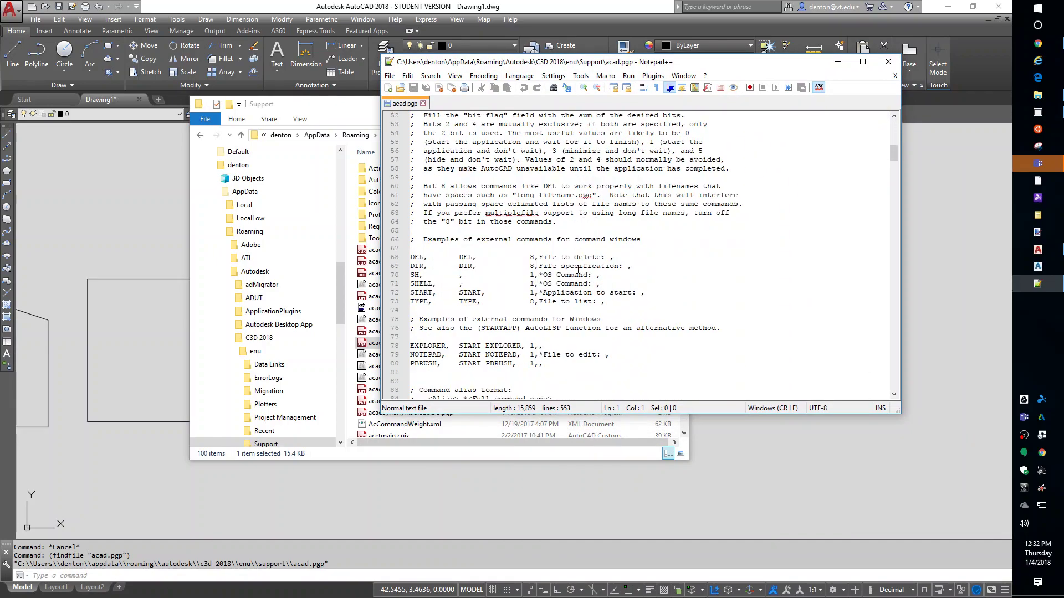
scroll(516, 308, "down", 11)
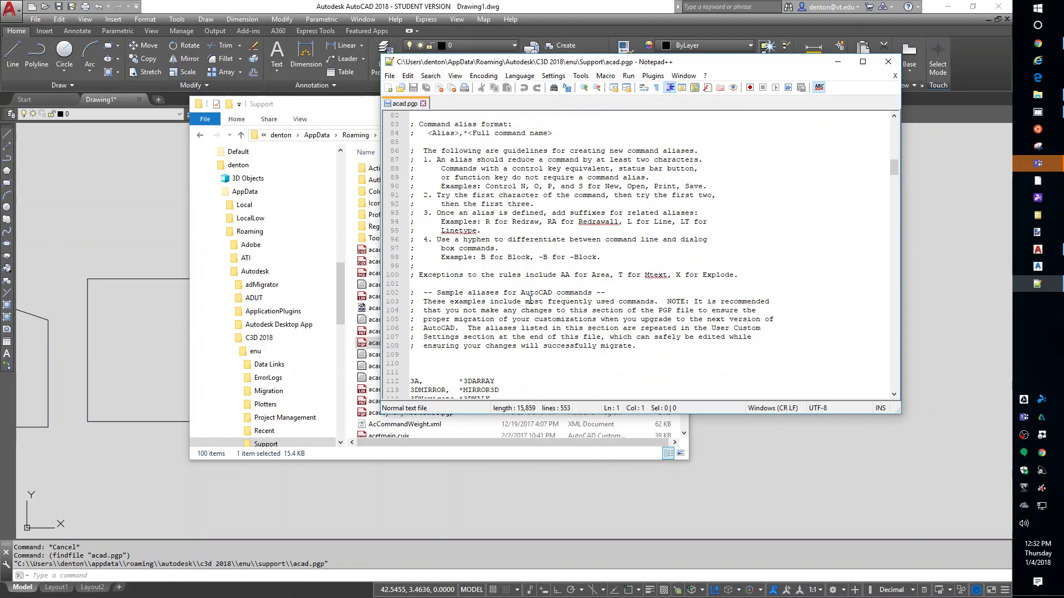
scroll(529, 302, "down", 1)
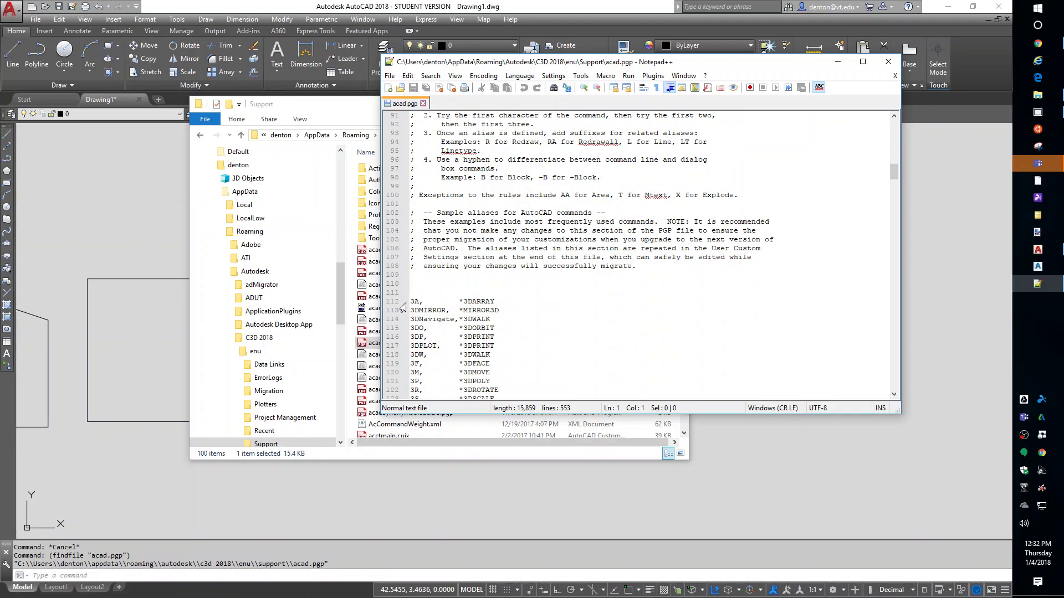
scroll(526, 297, "down", 5)
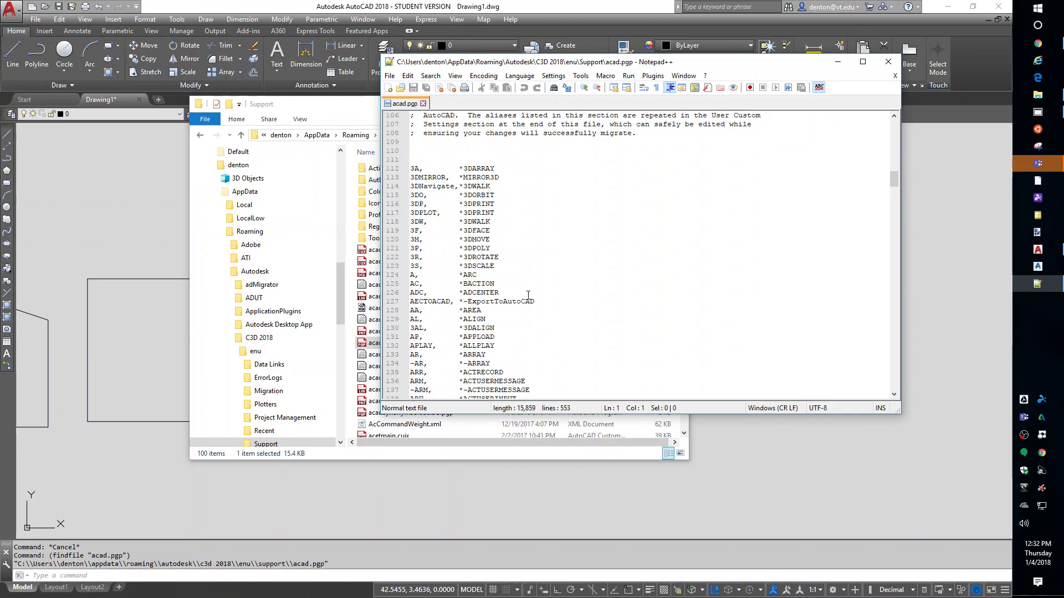
scroll(528, 294, "down", 1)
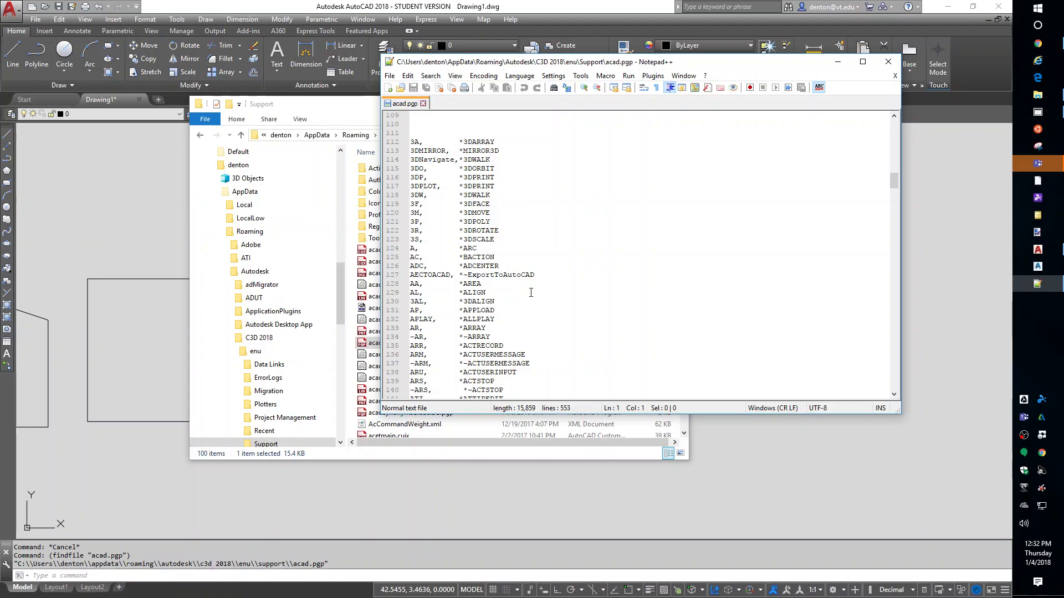
scroll(565, 260, "down", 5)
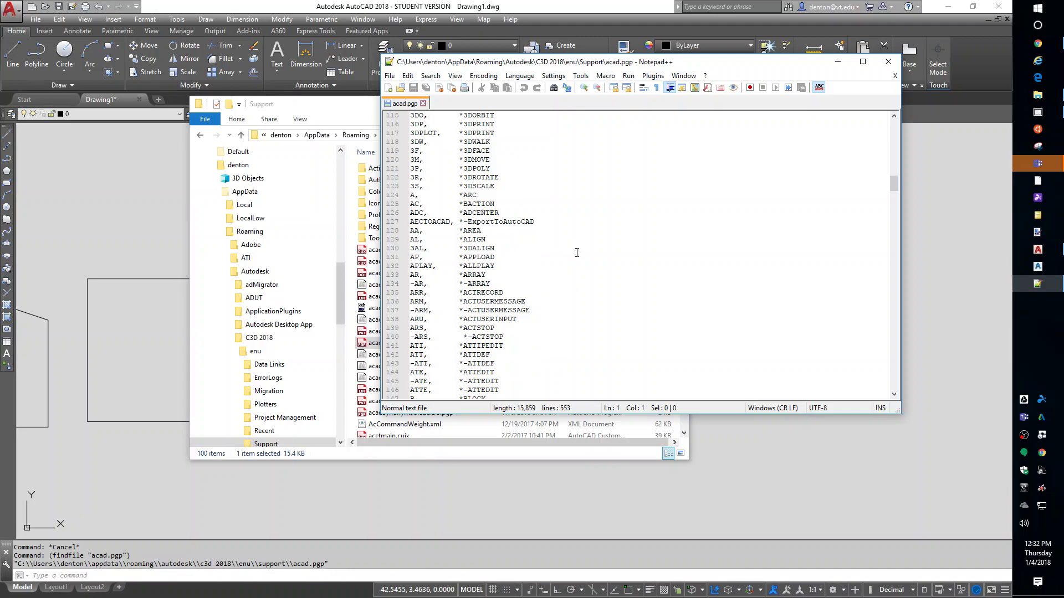
scroll(562, 263, "down", 20)
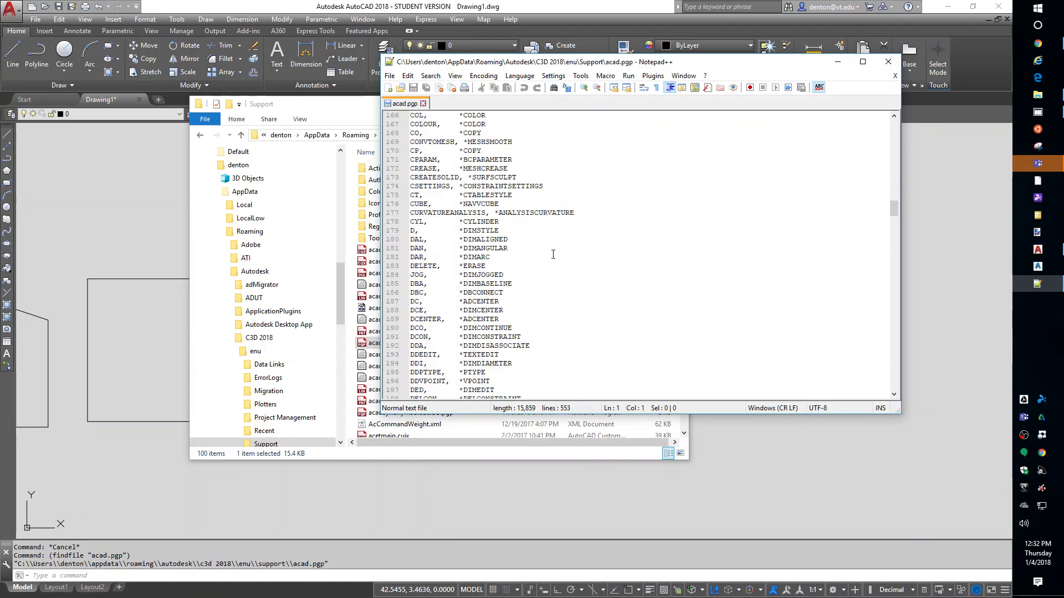
scroll(555, 261, "down", 20)
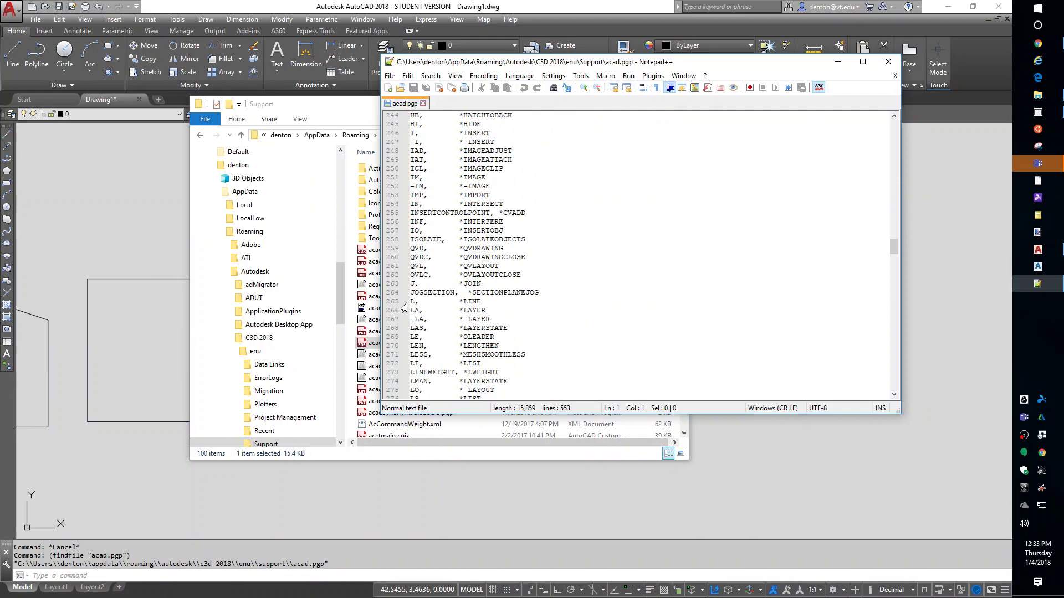
Highlight the L (LINE) and -LA (-LAYER) alias entries, then scroll further.
left_click_drag(410, 301, 506, 306)
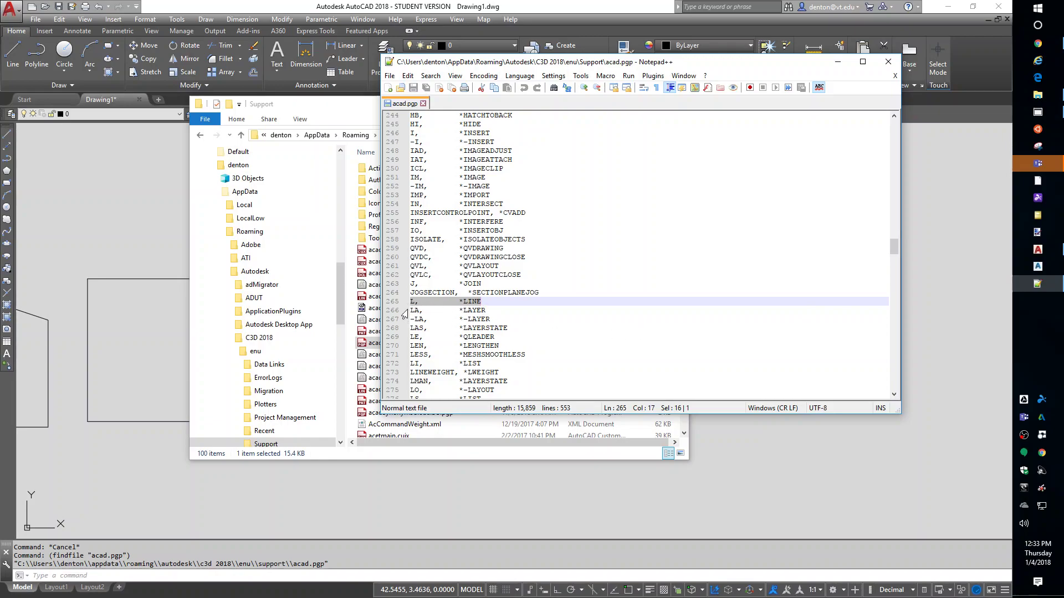
left_click_drag(410, 320, 425, 320)
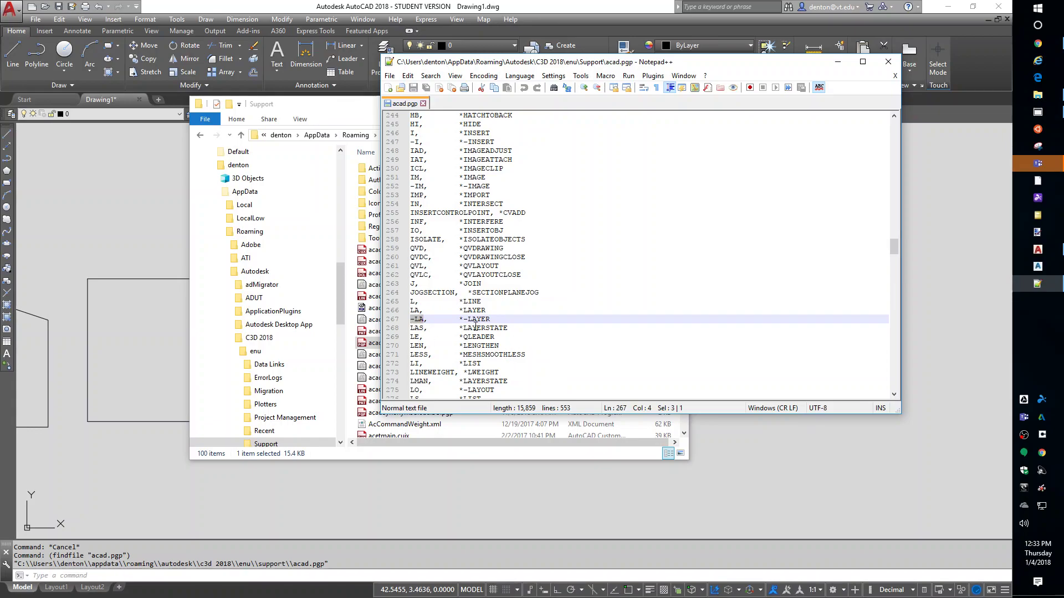
left_click(517, 316)
left_click_drag(411, 320, 419, 320)
scroll(565, 315, "down", 10)
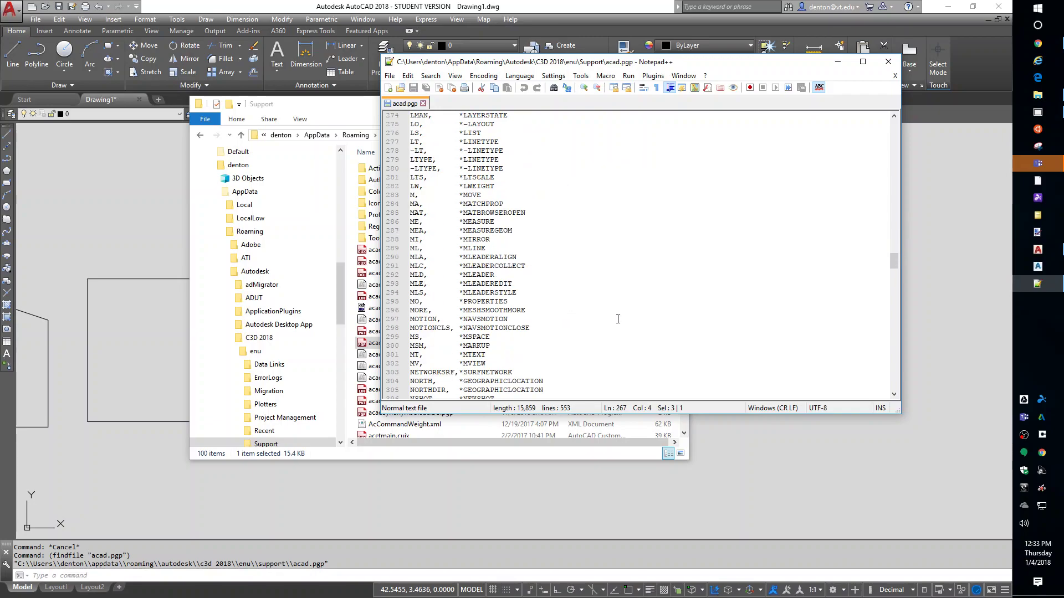
scroll(610, 314, "down", 2)
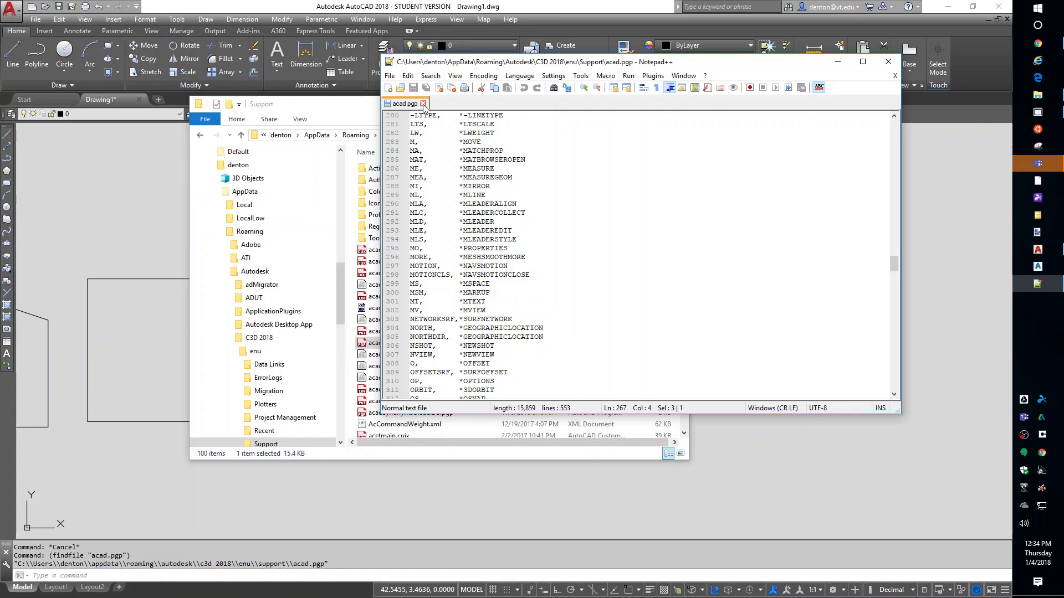
Close acad.pgp and Notepad++, return to AutoCAD, and leave Ortho off after toggling it.
left_click(423, 103)
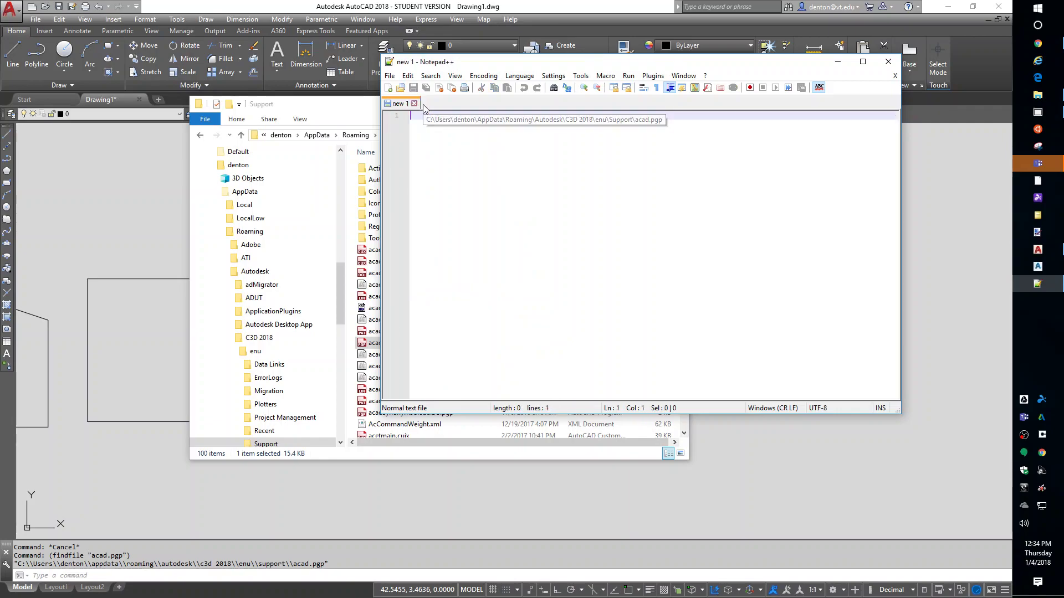
left_click(887, 62)
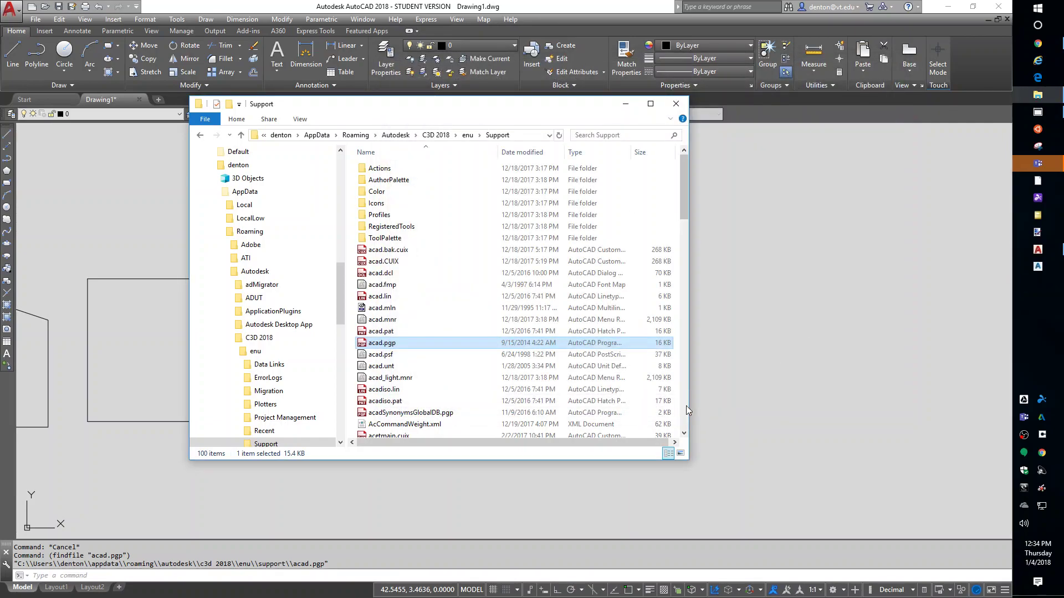
left_click(904, 293)
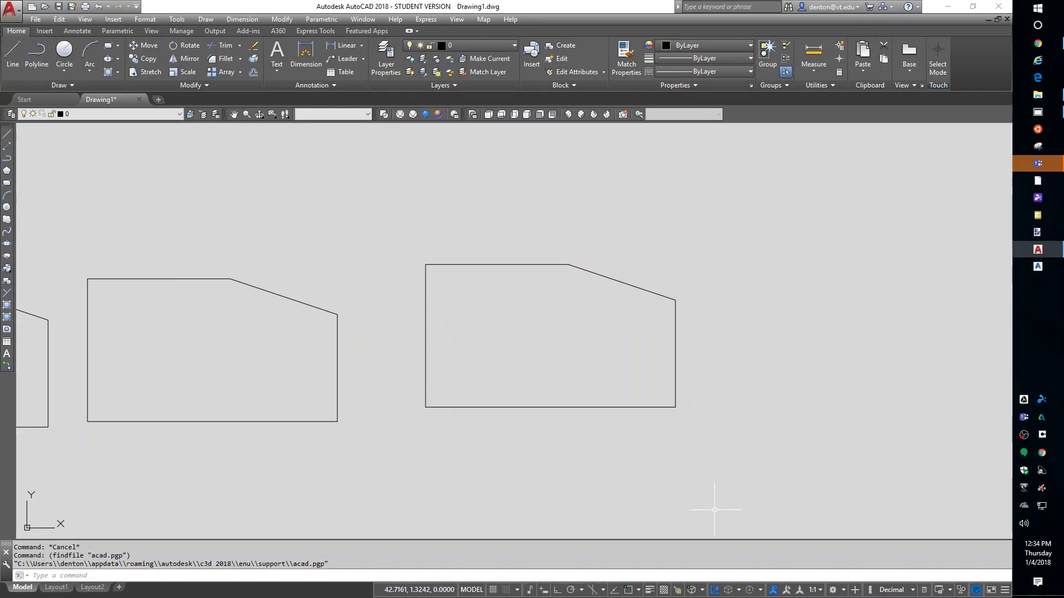
left_click(558, 591)
left_click(559, 591)
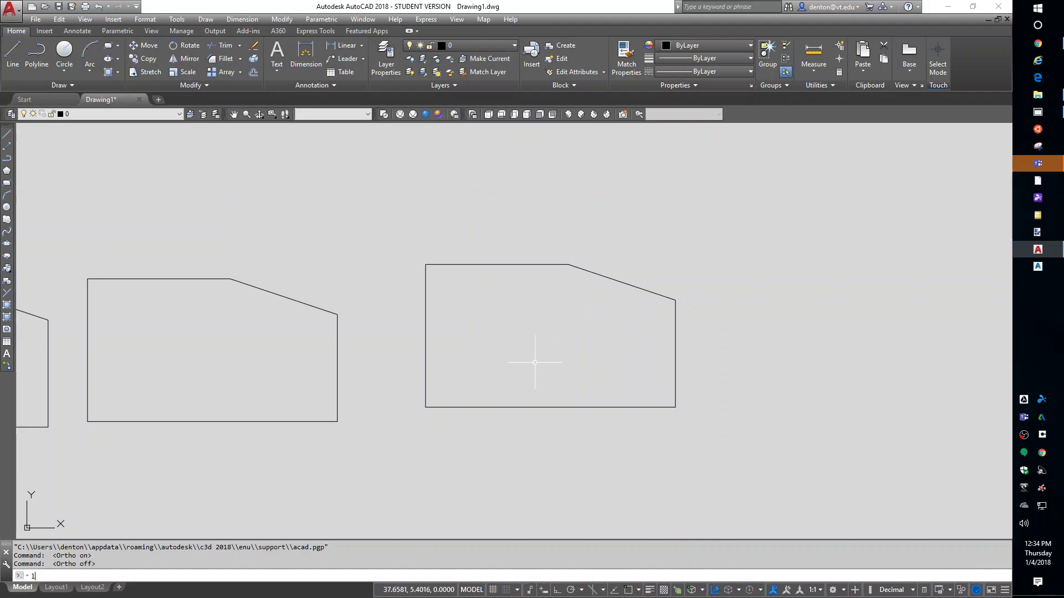
Place a new line's first point right of the outlines, then read and close the Ortho Mode help.
key("Return")
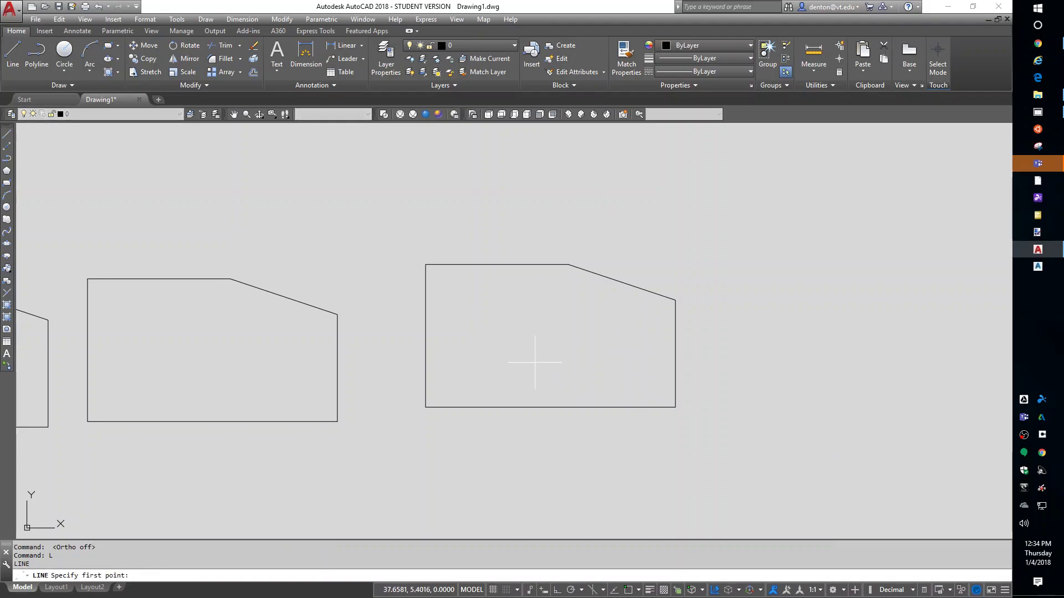
left_click(734, 267)
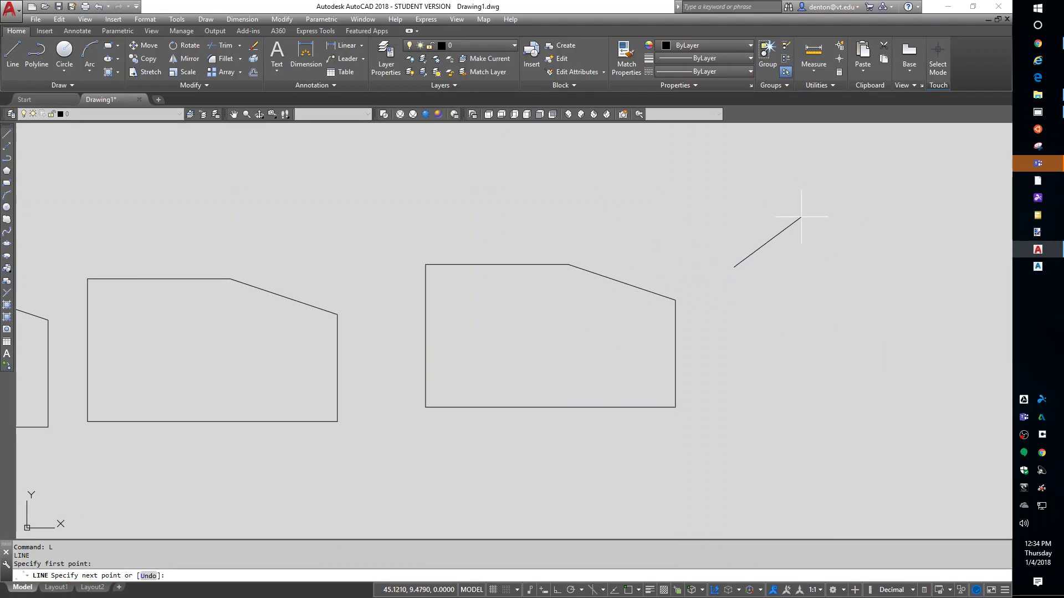
key("F1")
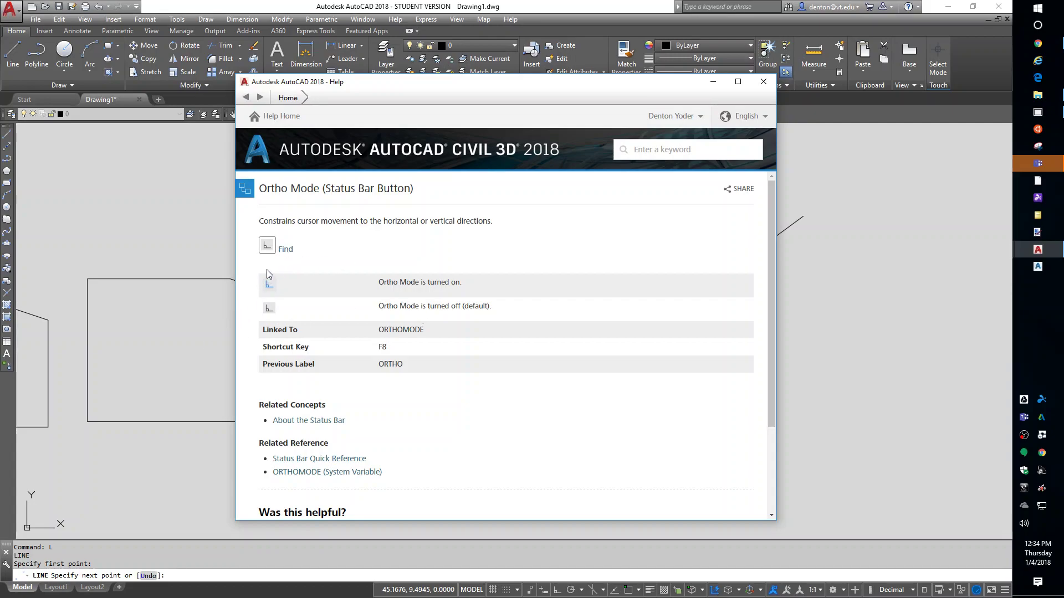
scroll(387, 424, "down", 3)
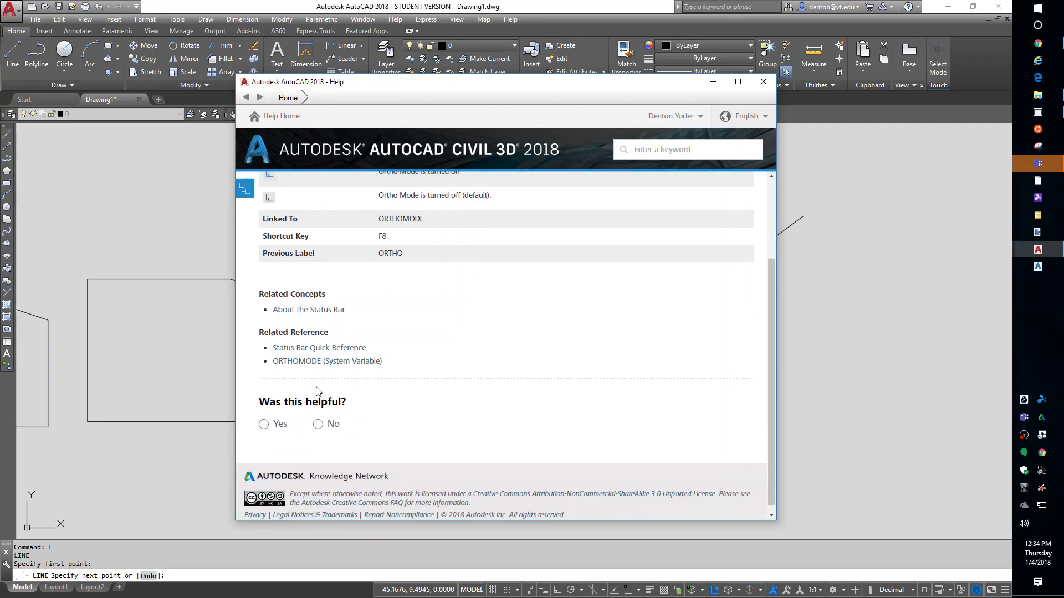
scroll(370, 398, "up", 3)
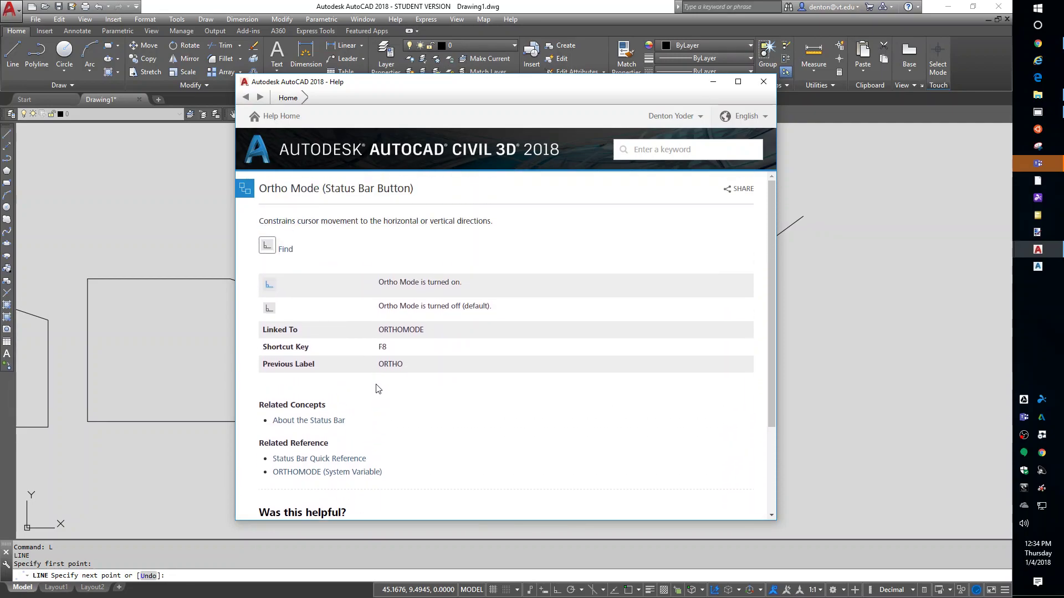
left_click(764, 82)
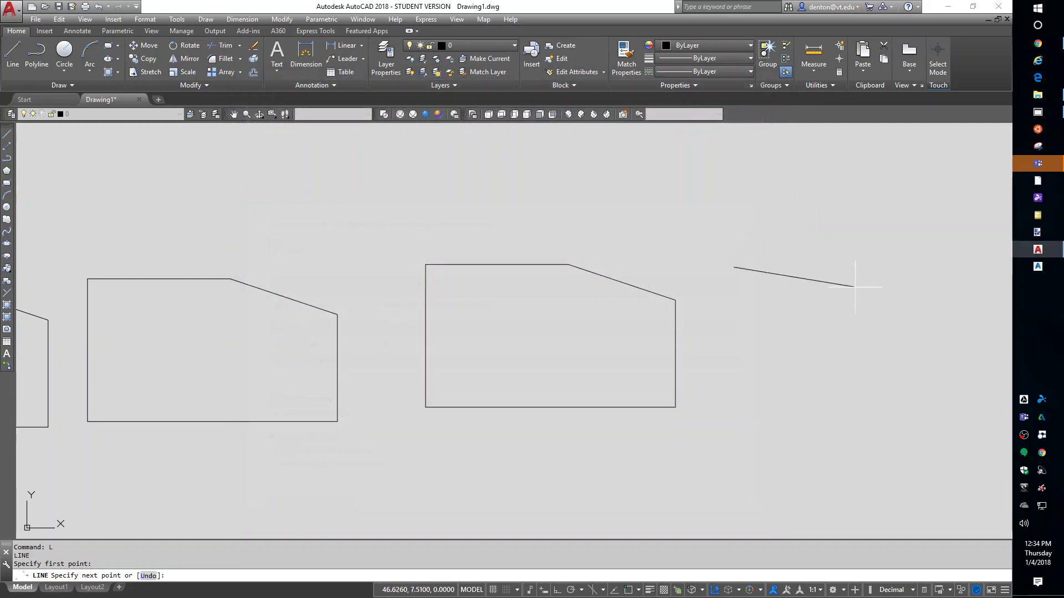
Finish a short slanted line, then start an arc and set its start and second points.
left_click(803, 292)
key("Escape")
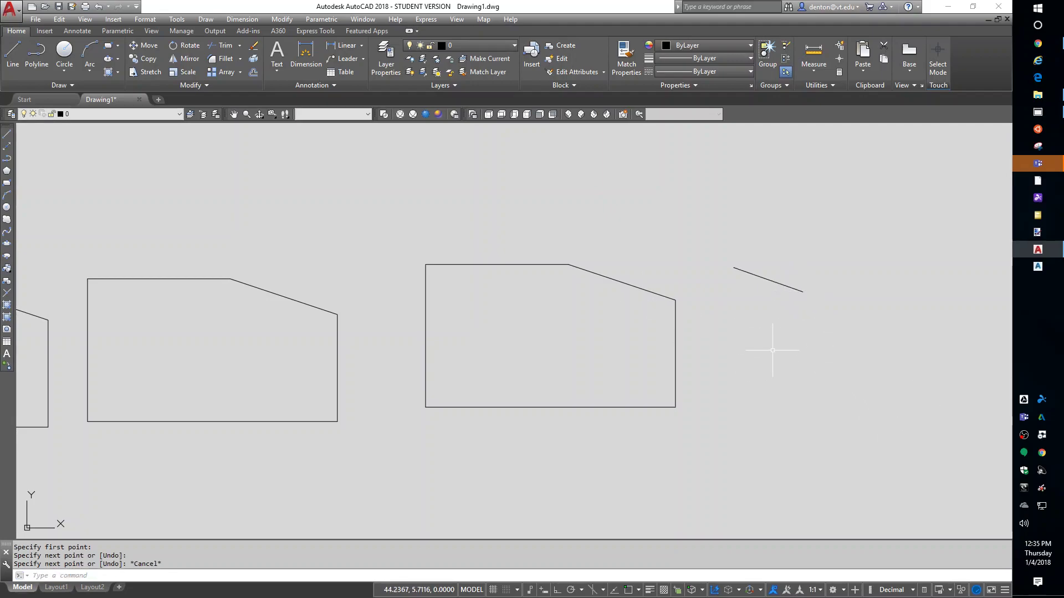
type("a")
key("Return")
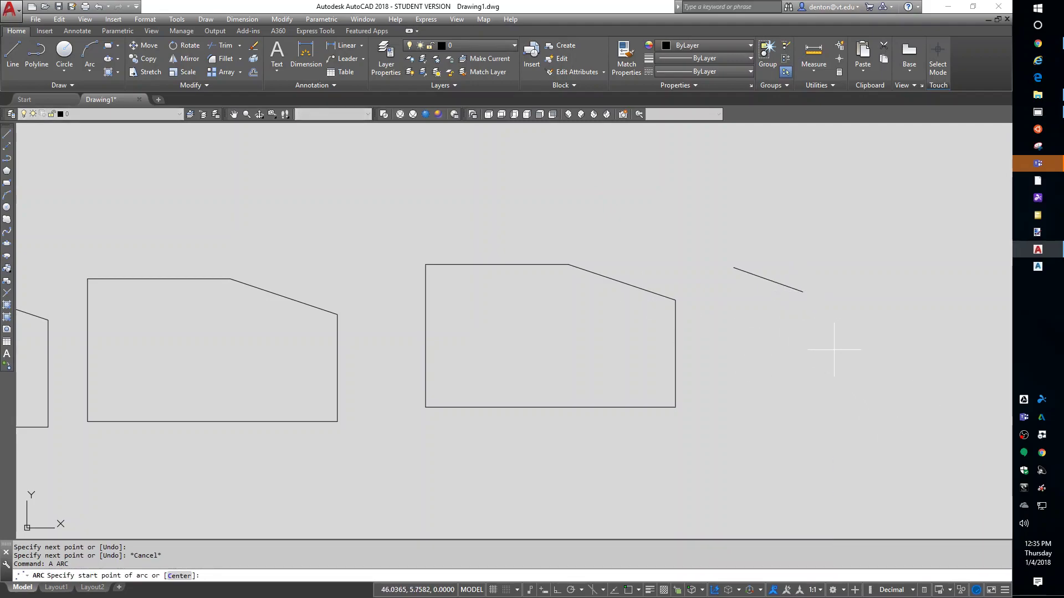
left_click(745, 400)
left_click(872, 332)
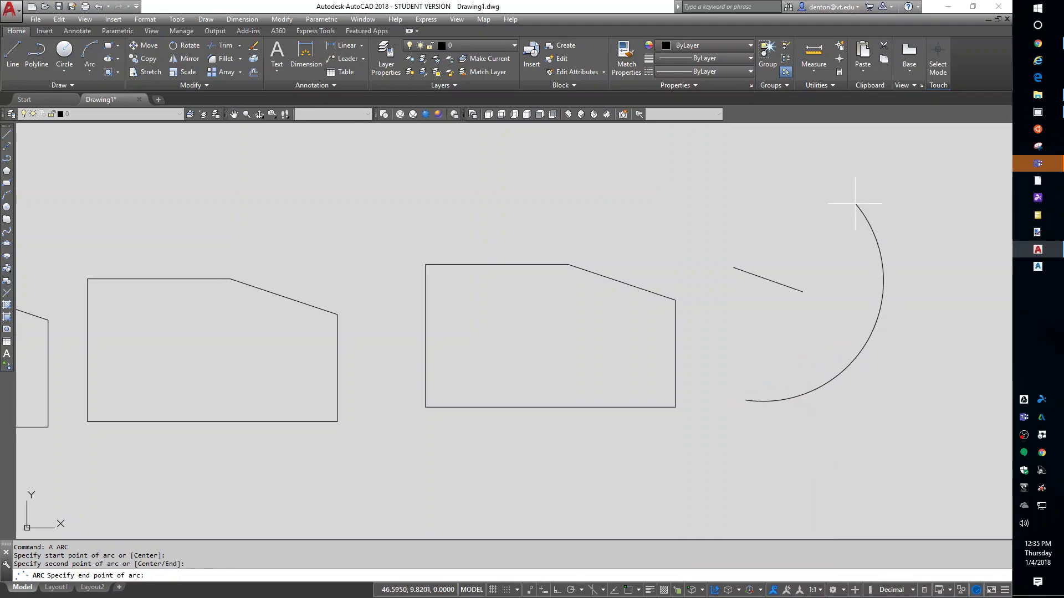
Read the ARC command help and use Find to locate it in the interface.
key("F1")
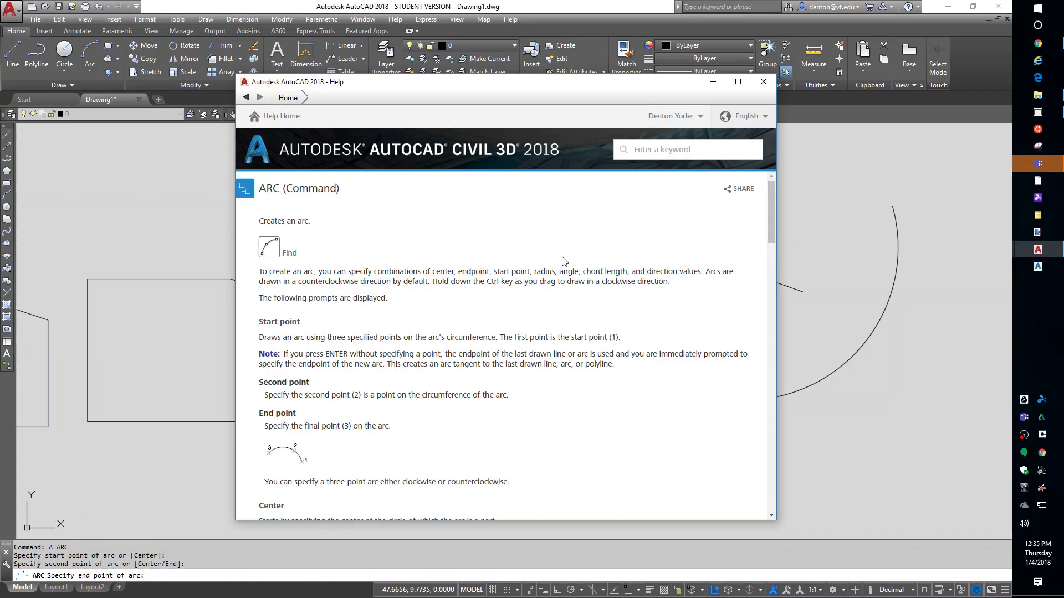
scroll(350, 415, "down", 15)
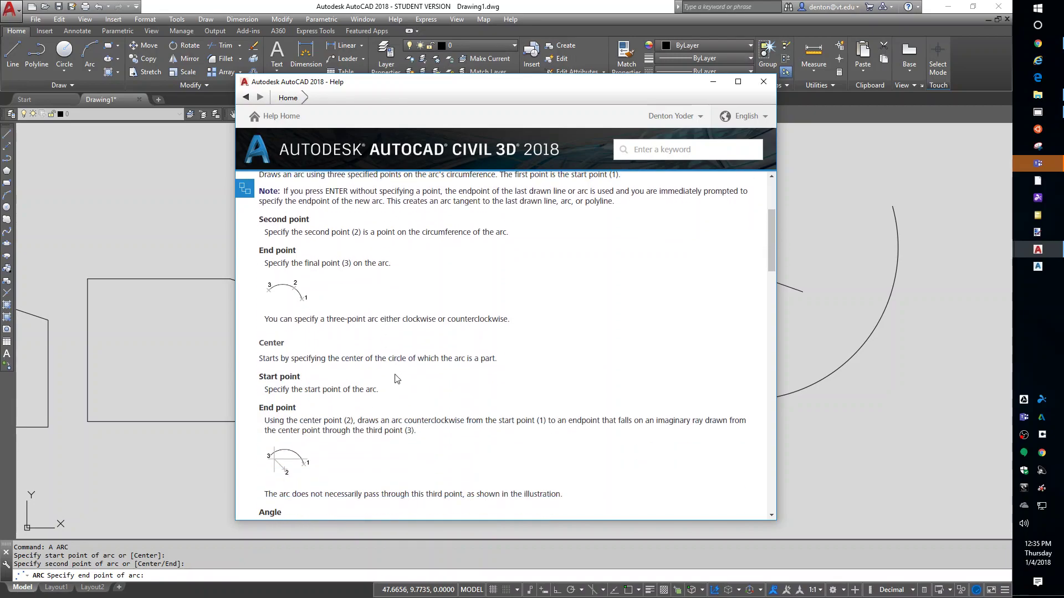
scroll(406, 374, "down", 15)
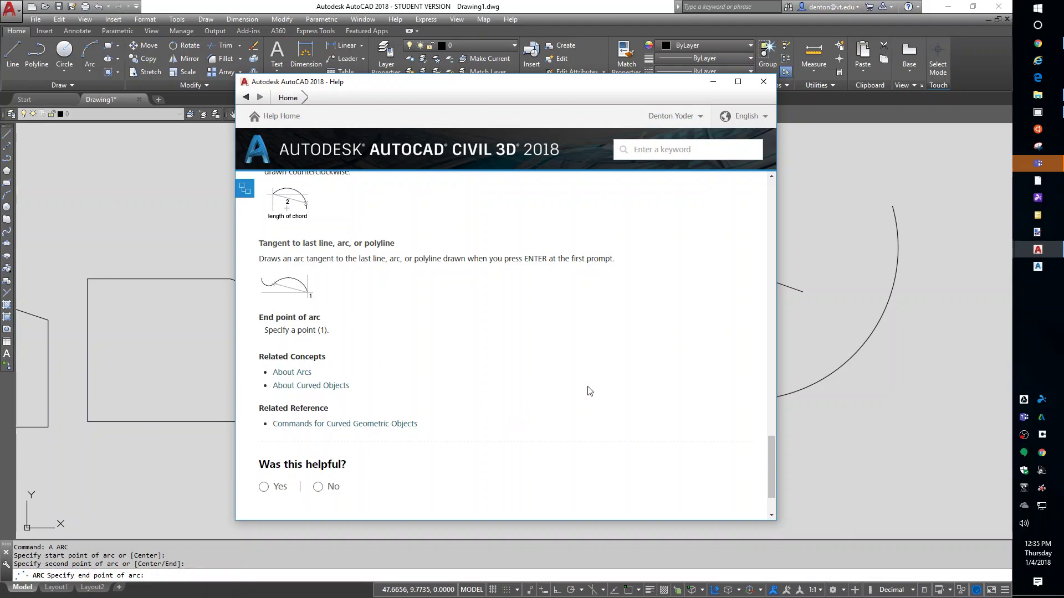
scroll(589, 391, "up", 20)
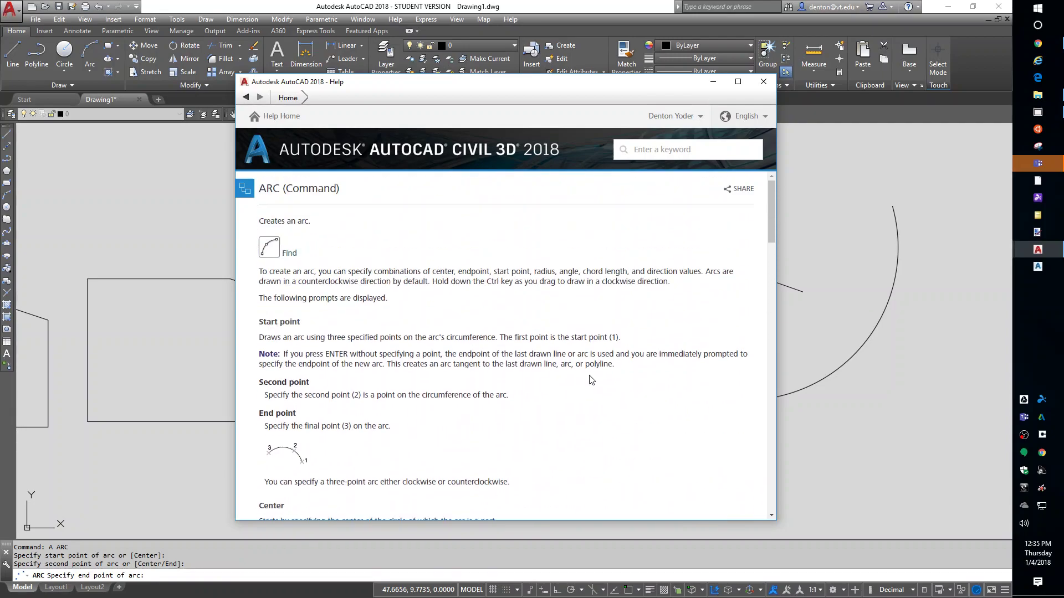
left_click(288, 257)
Close the help window, cancel the unfinished arc, and start a 3-Point arc from the Arc dropdown.
left_click(763, 83)
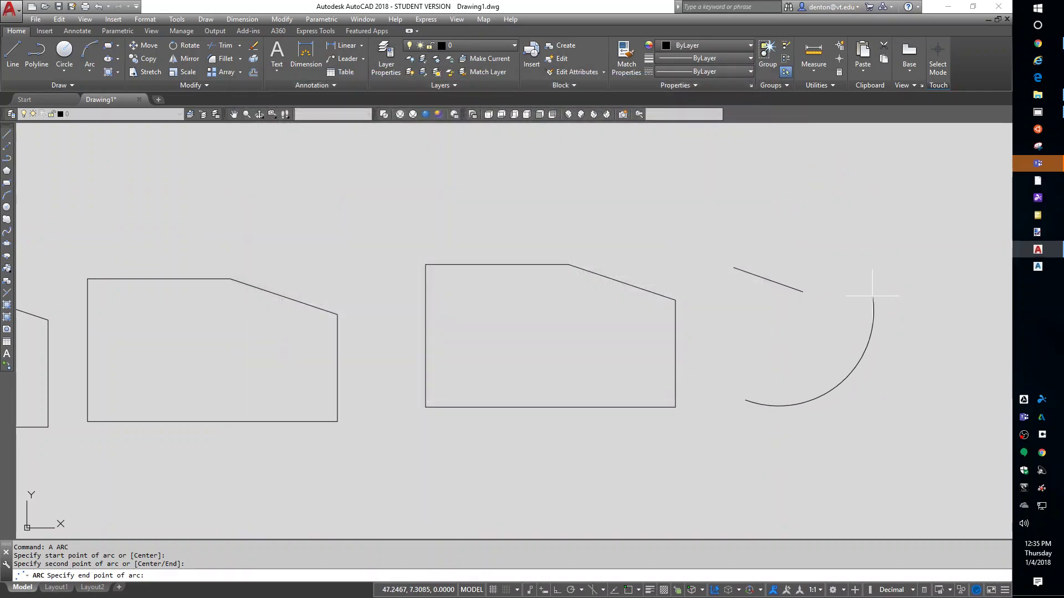
key("Escape")
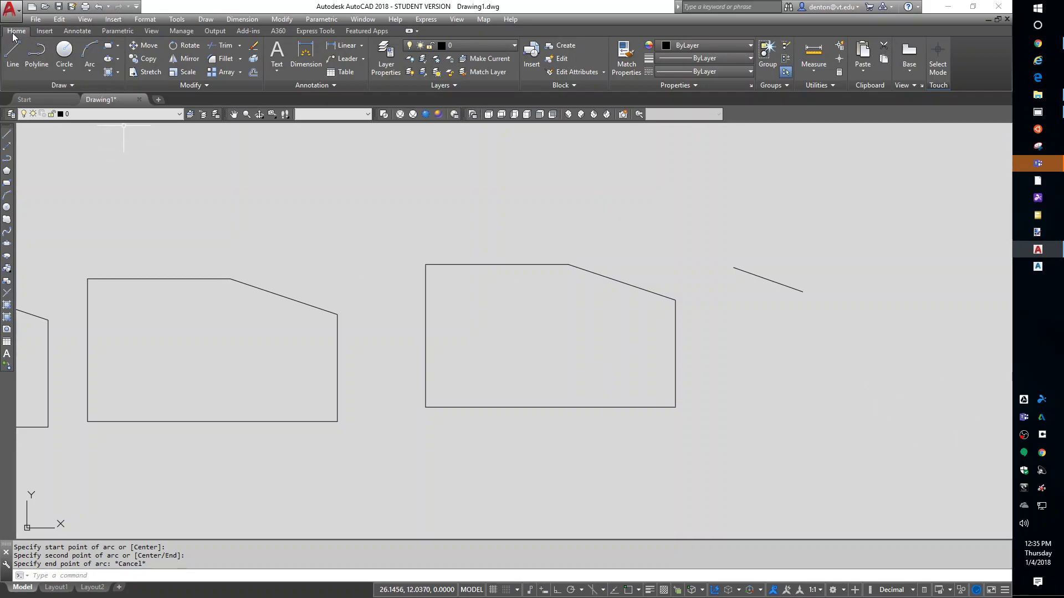
left_click(92, 71)
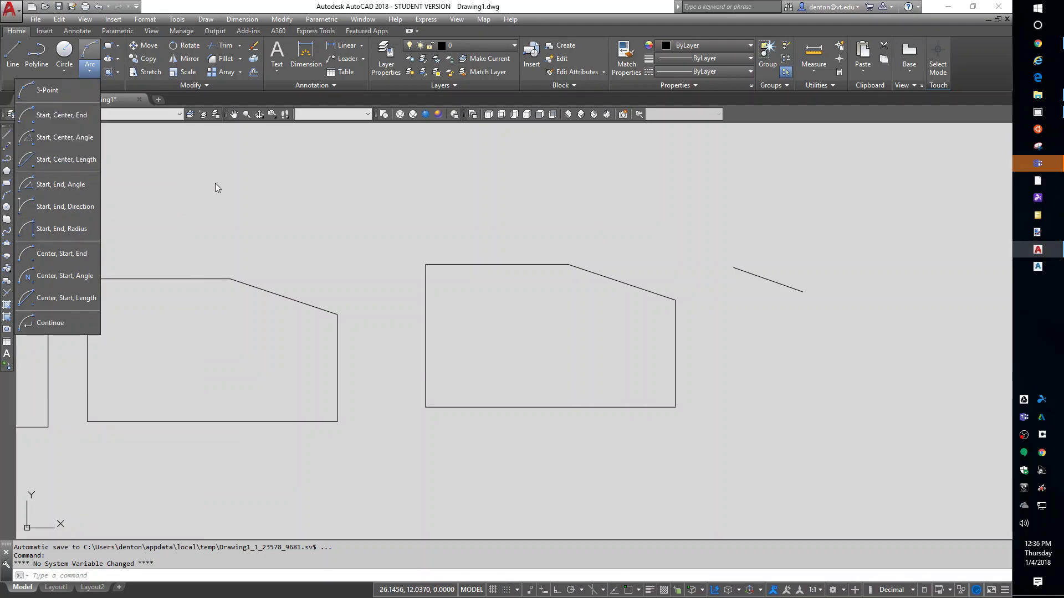
left_click(89, 53)
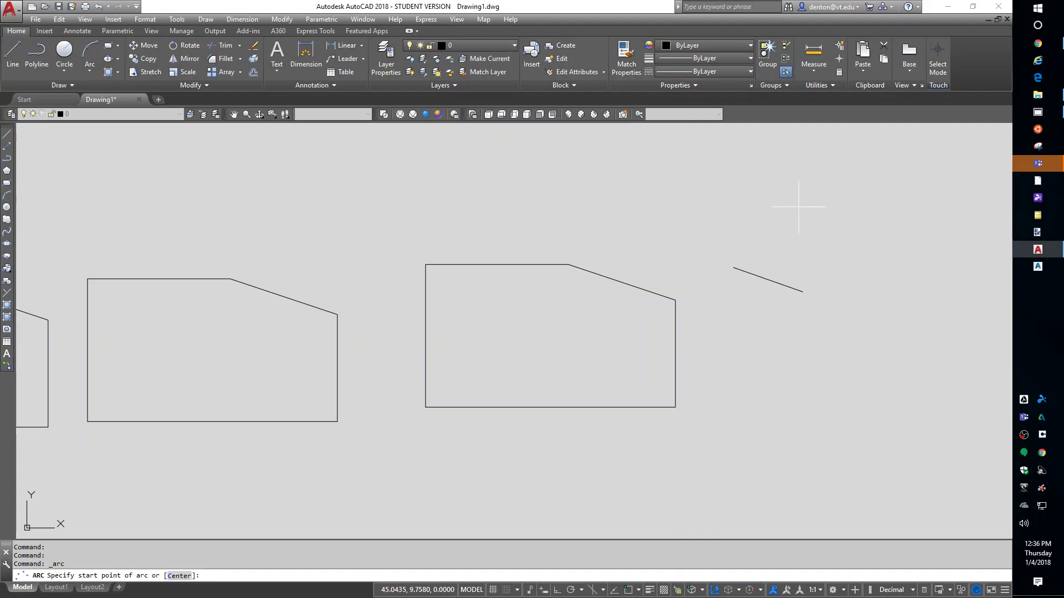
Draw a three-point arc from above the short slanted line, around its right end, to below it.
left_click(756, 196)
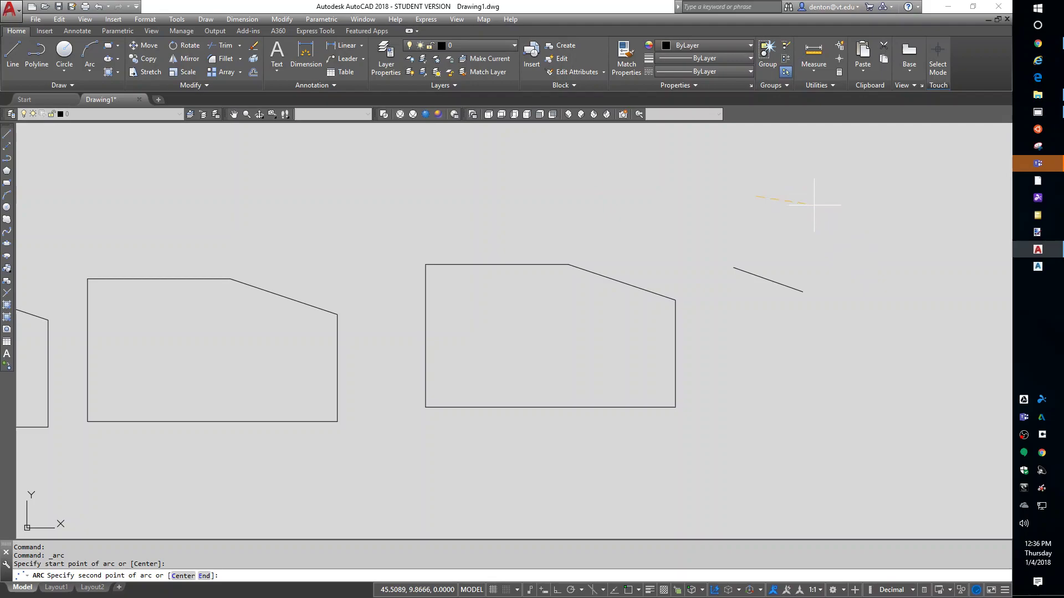
left_click(811, 238)
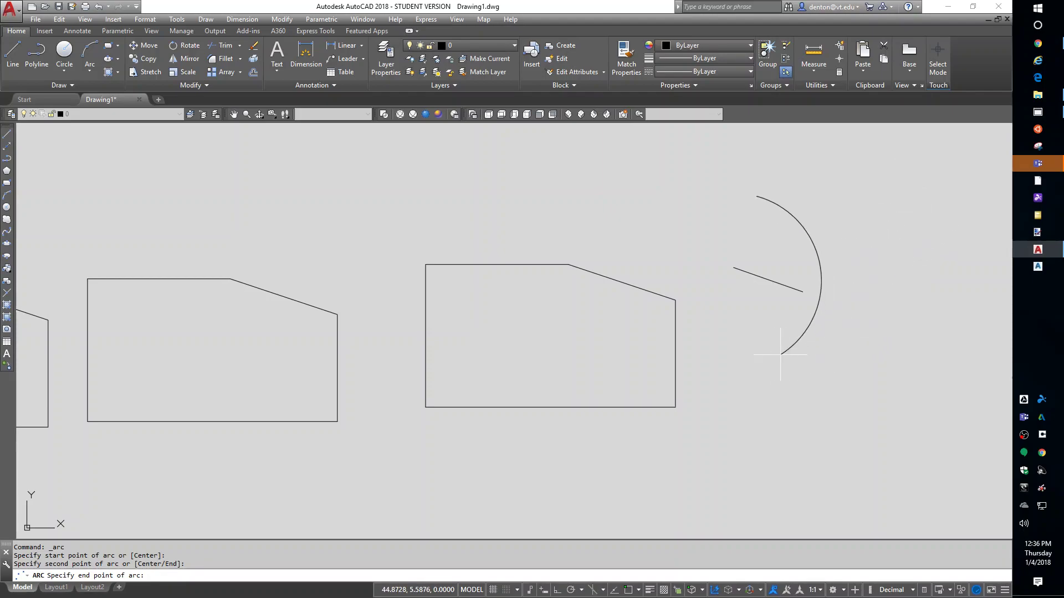
left_click(803, 360)
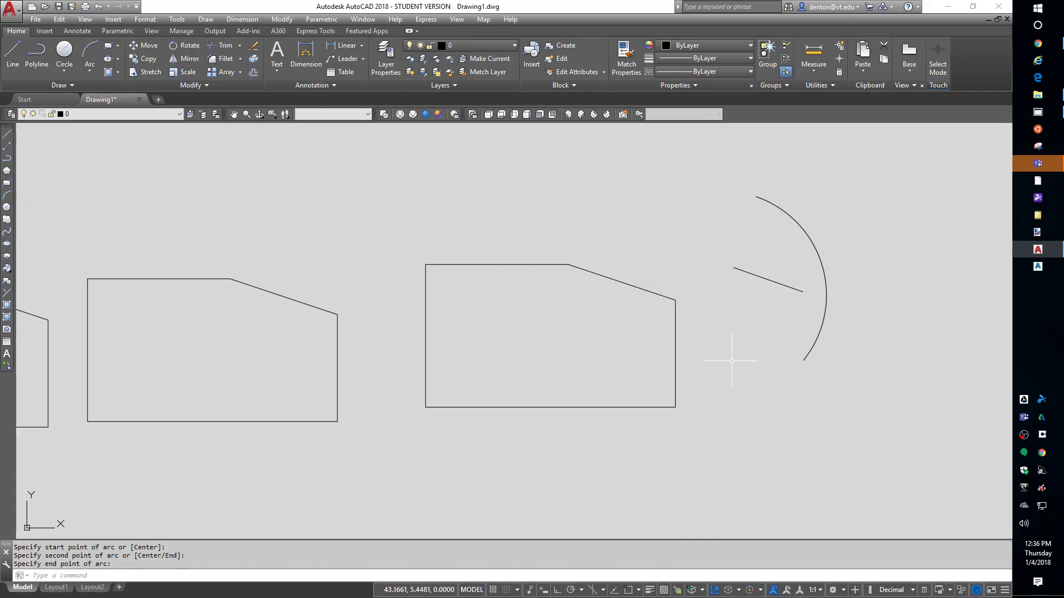
middle_click_drag(783, 371, 570, 385)
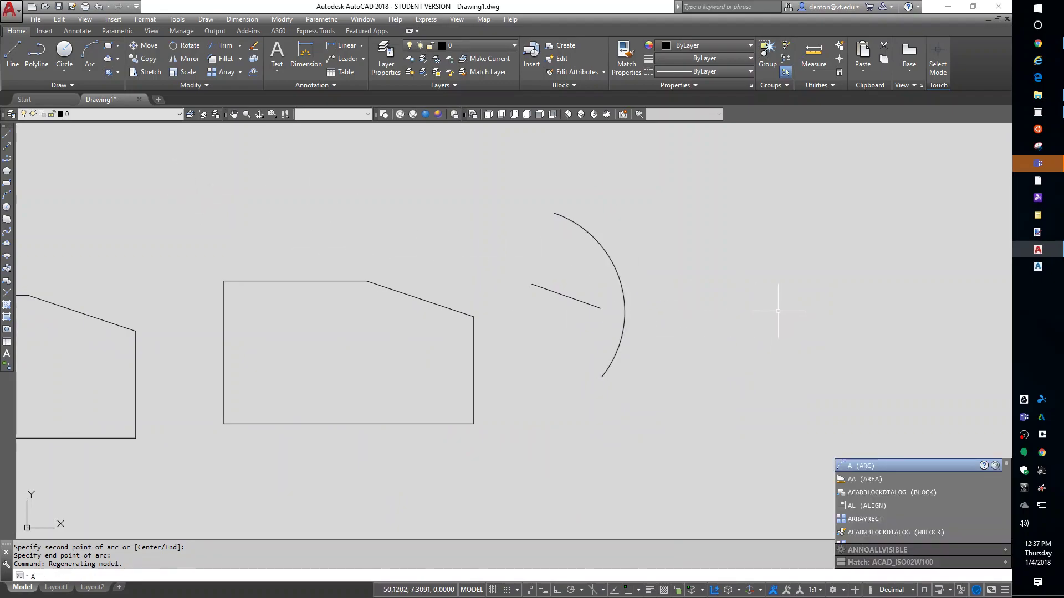
Draw a second arc by start point, end point and starting tangent direction so it arches upward.
key("Return")
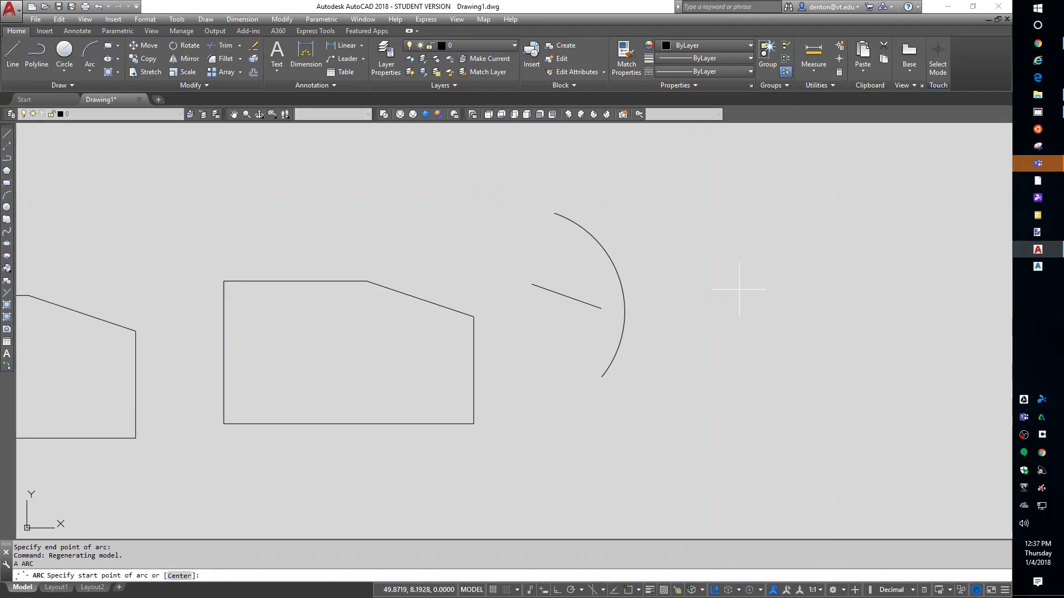
left_click(731, 326)
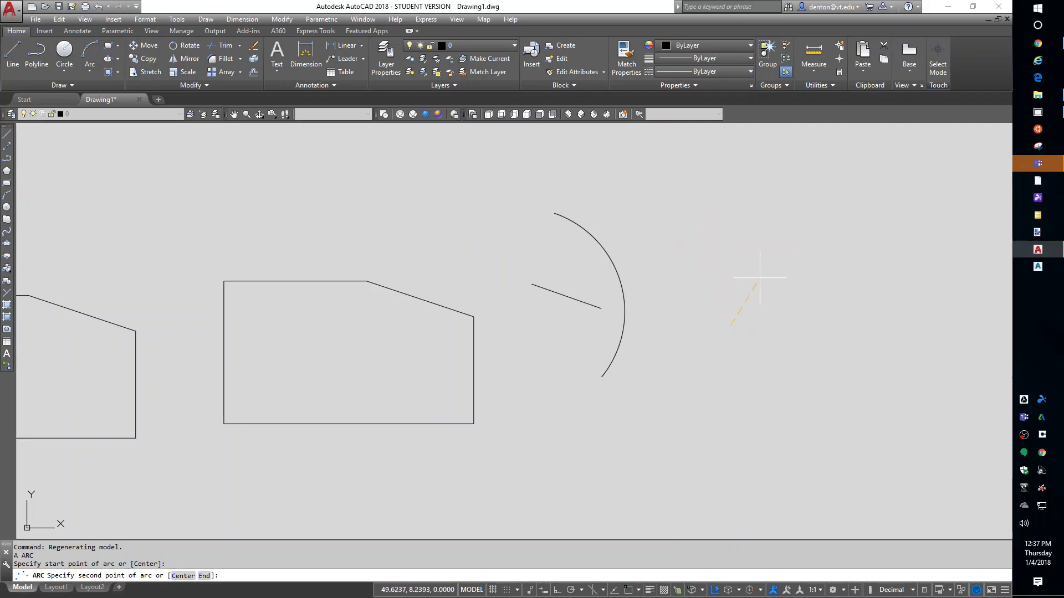
type("e")
key("Return")
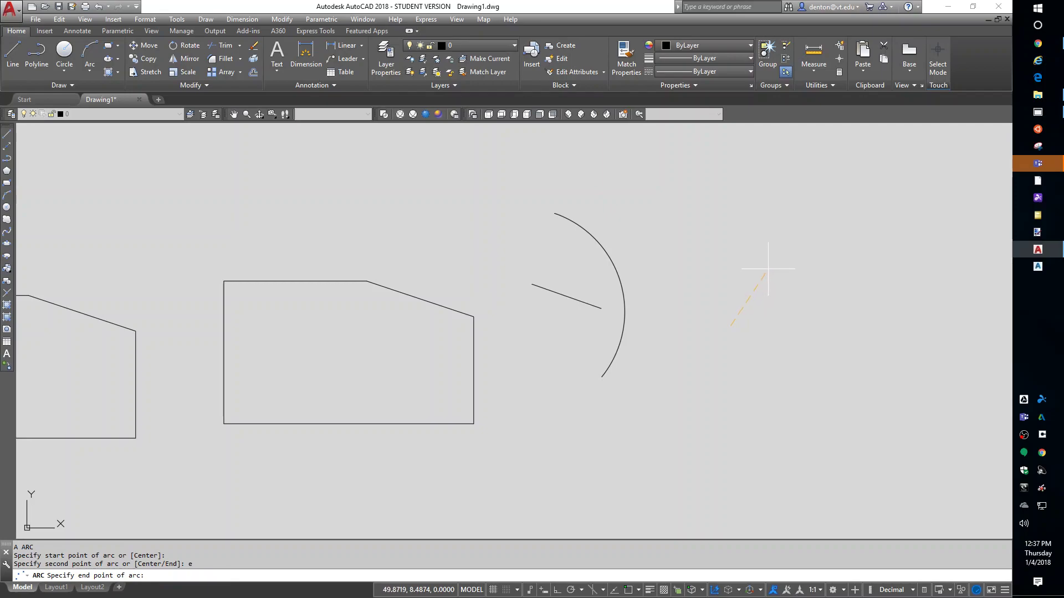
left_click(902, 326)
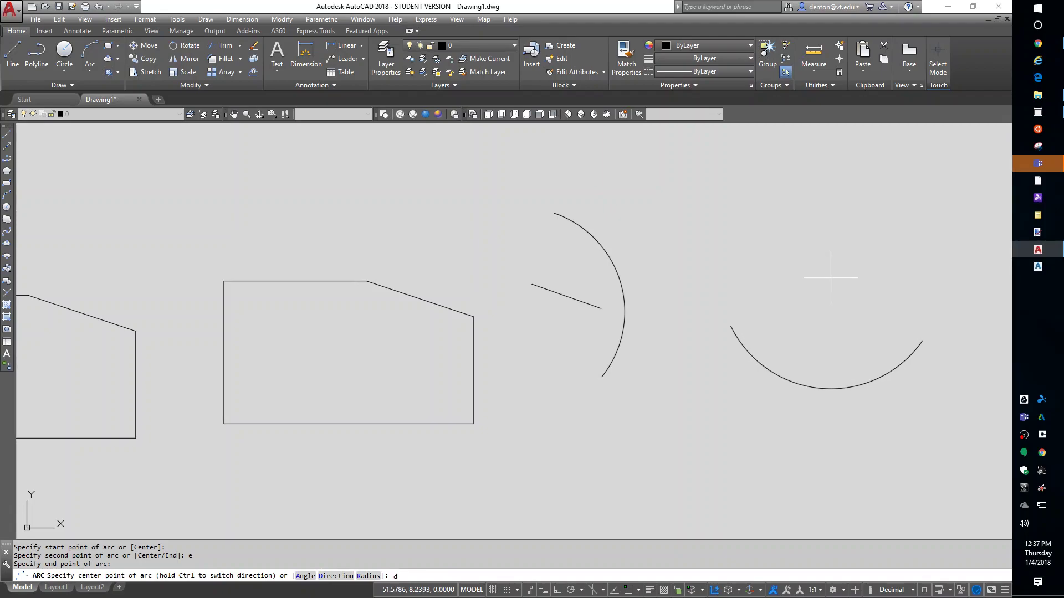
key("Return")
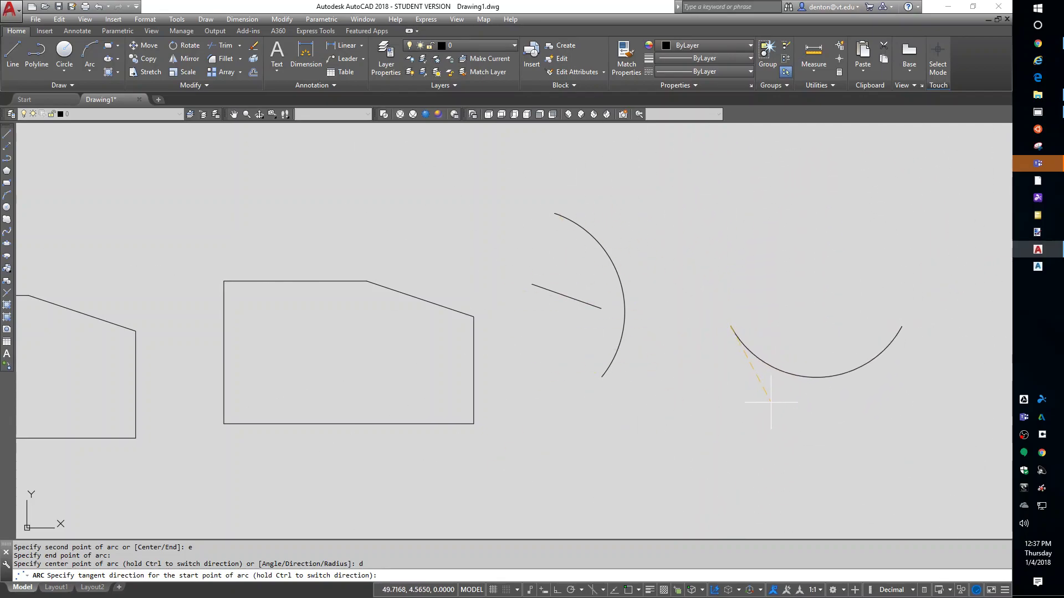
left_click(797, 235)
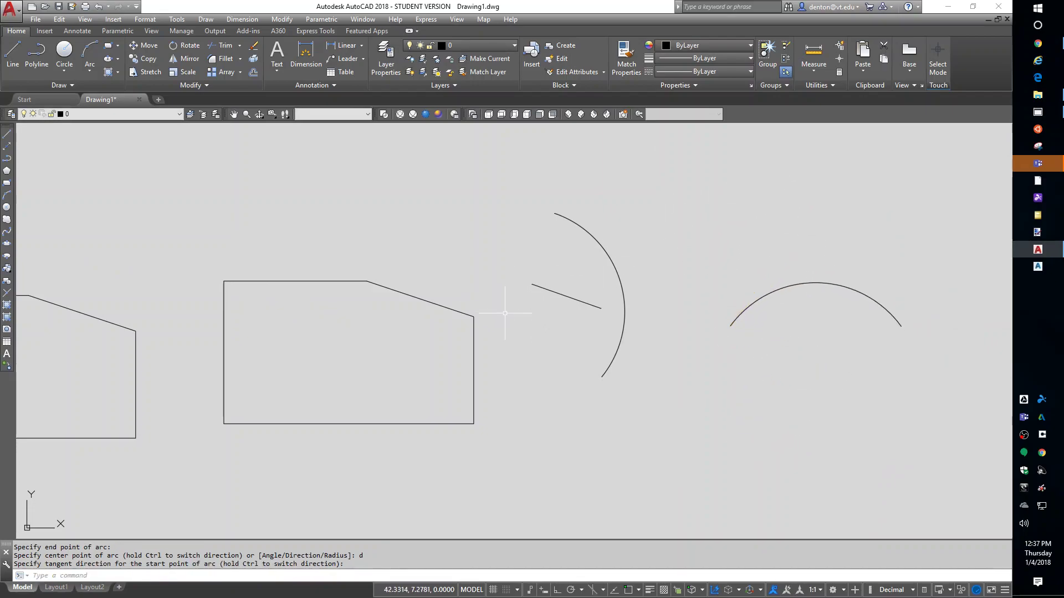
mouse_move(504, 313)
middle_mouse_down()
mouse_move(510, 440)
mouse_move(546, 404)
middle_mouse_up()
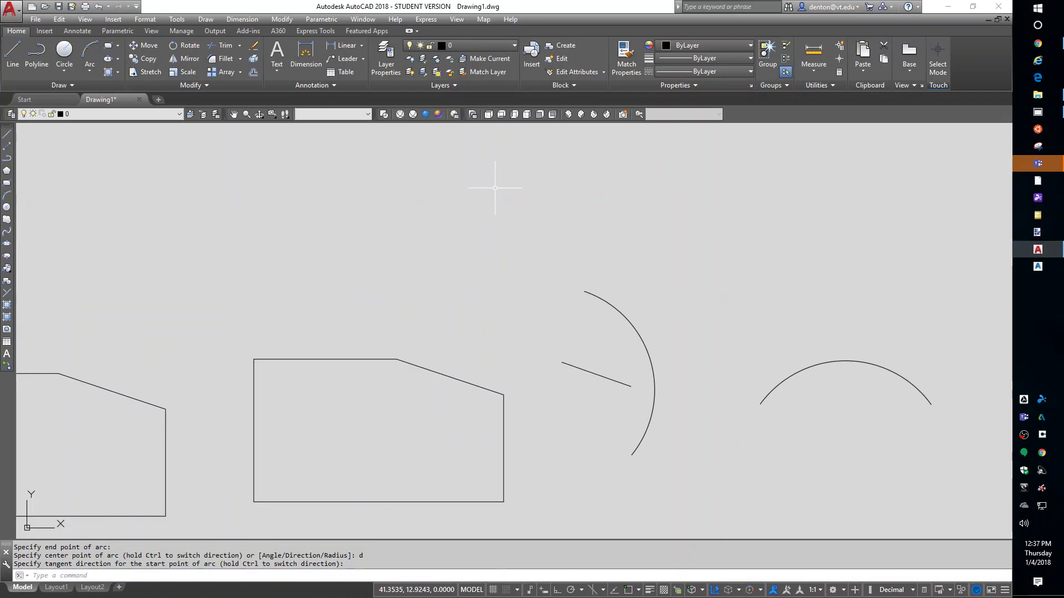
Draw a line rising up and to the right from the outline's starting point.
type("l")
key("Return")
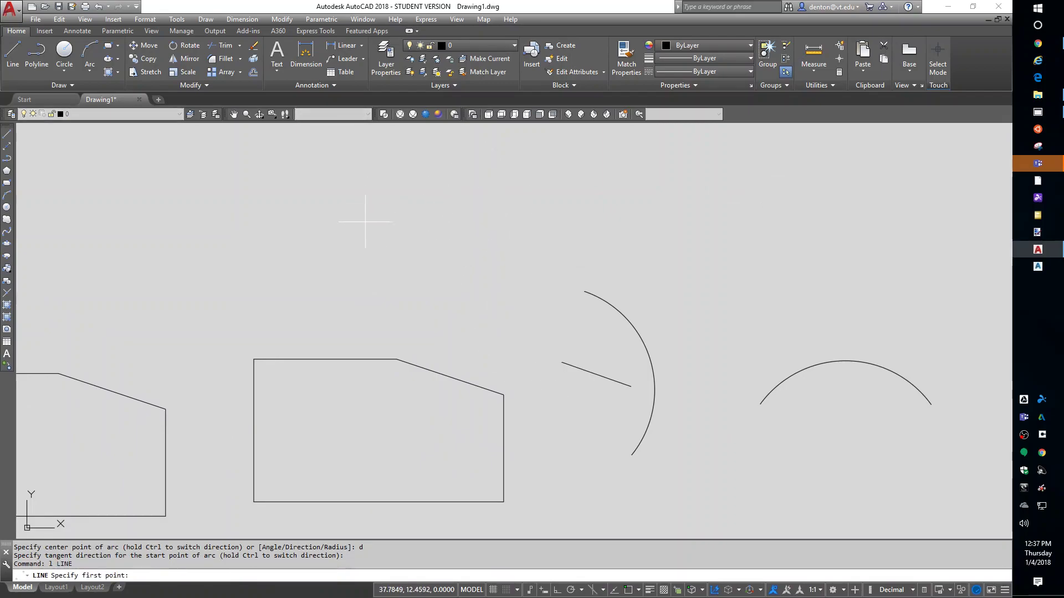
left_click(378, 257)
left_click(567, 201)
key("Return")
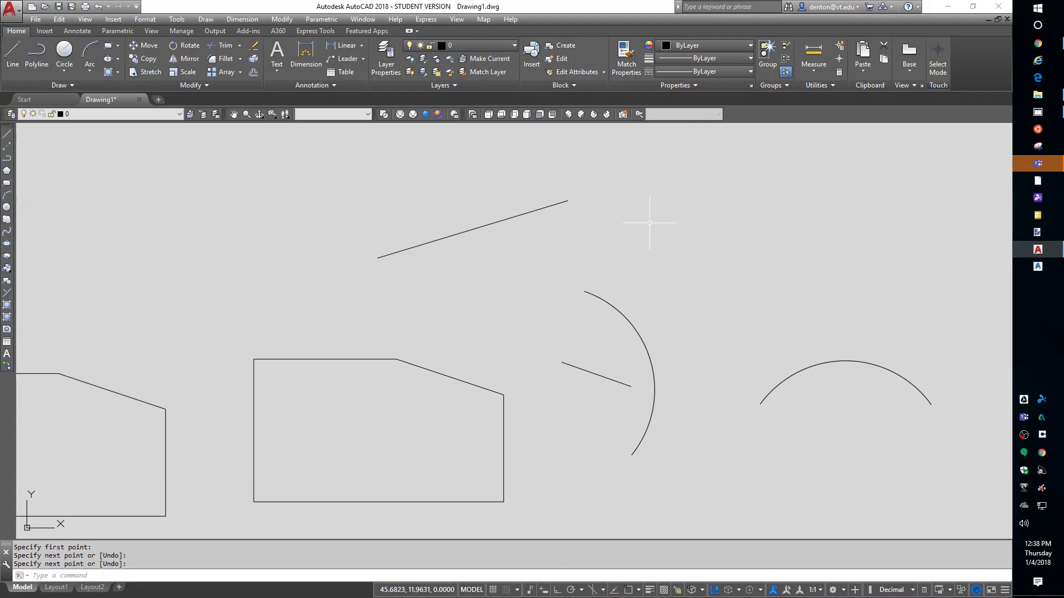
Add an arc continuing tangent from the line's end to form the curved top.
type("a")
key("Return")
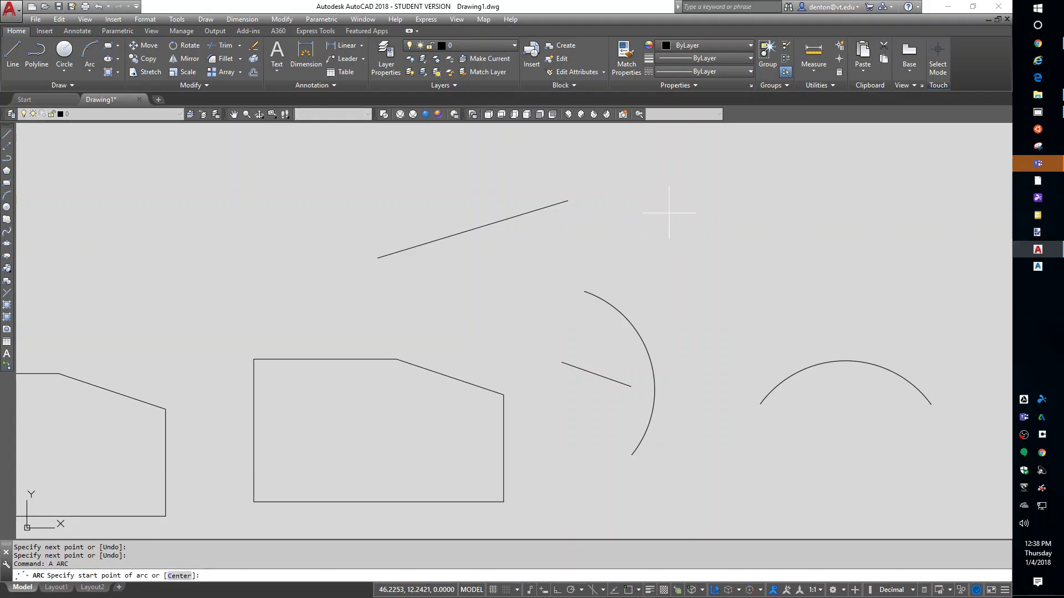
key("Return")
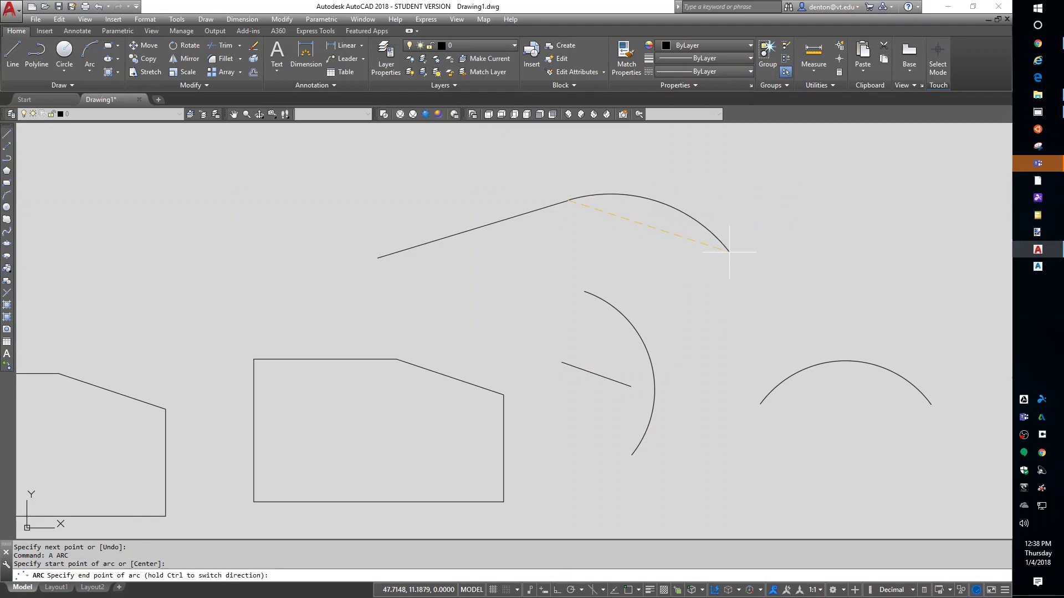
left_click(734, 214)
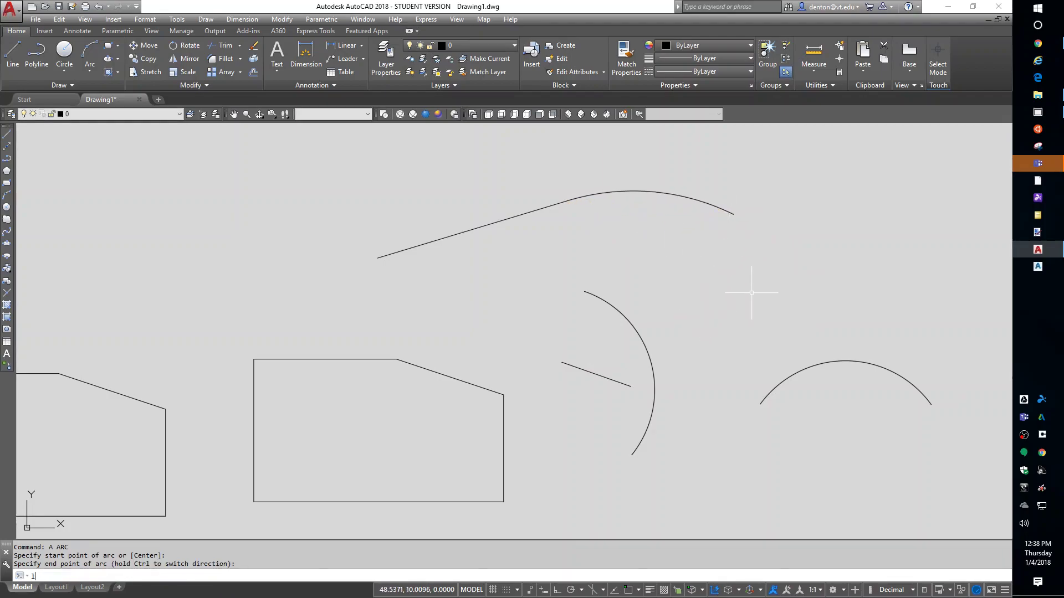
Add a tangent line and straight edges, snapping the last one to the start point with OSNAP.
key("Return")
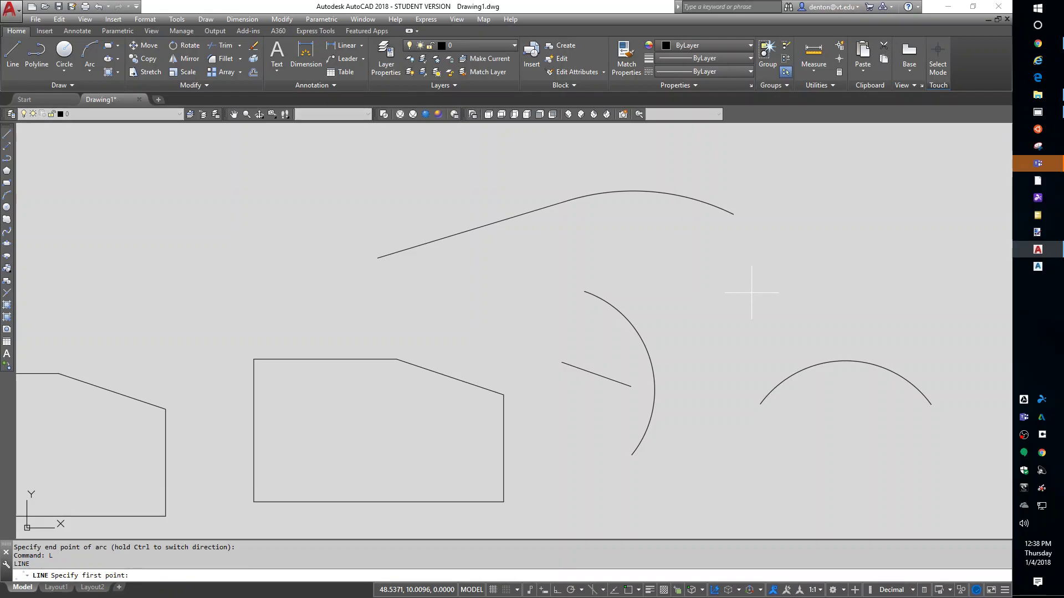
key("Return")
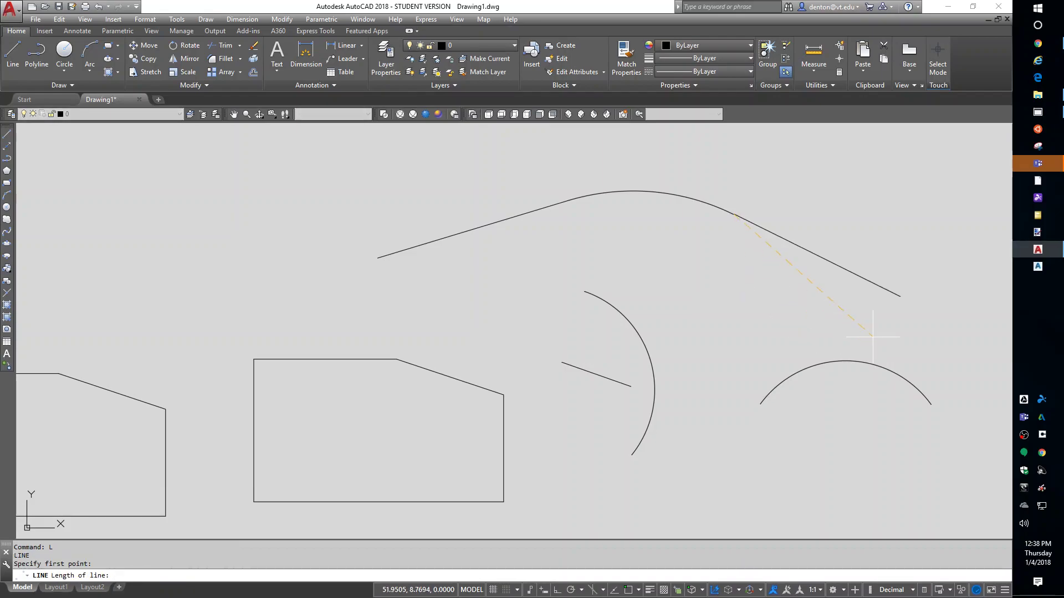
left_click(857, 304)
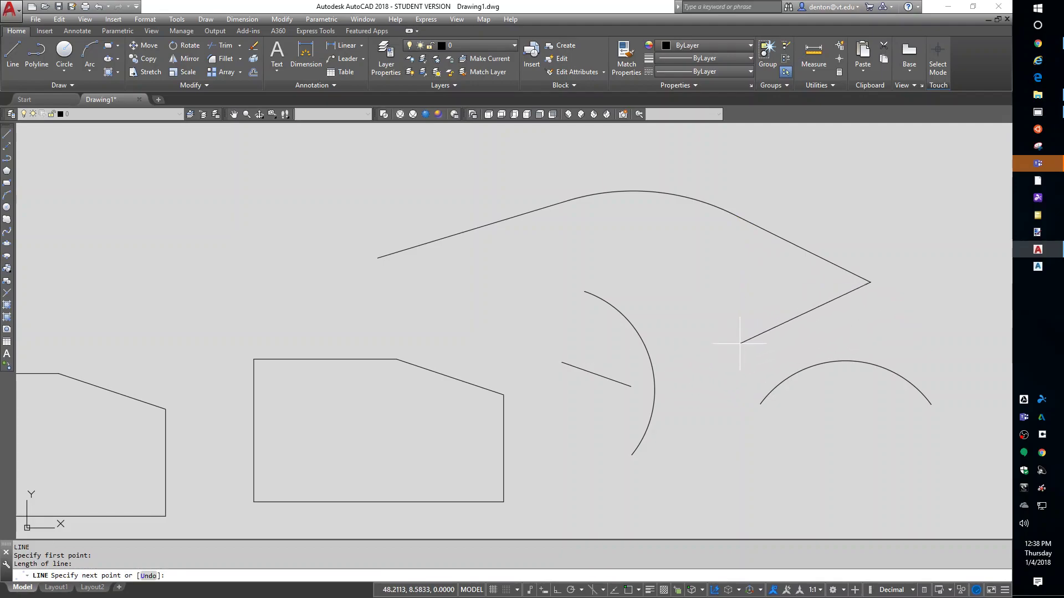
left_click(687, 380)
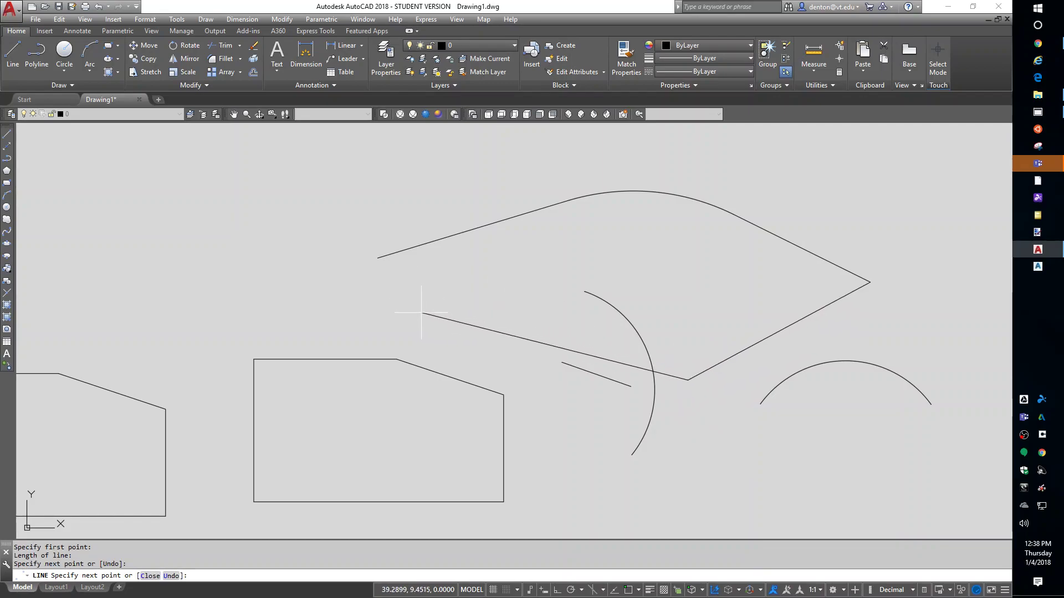
left_click(422, 312)
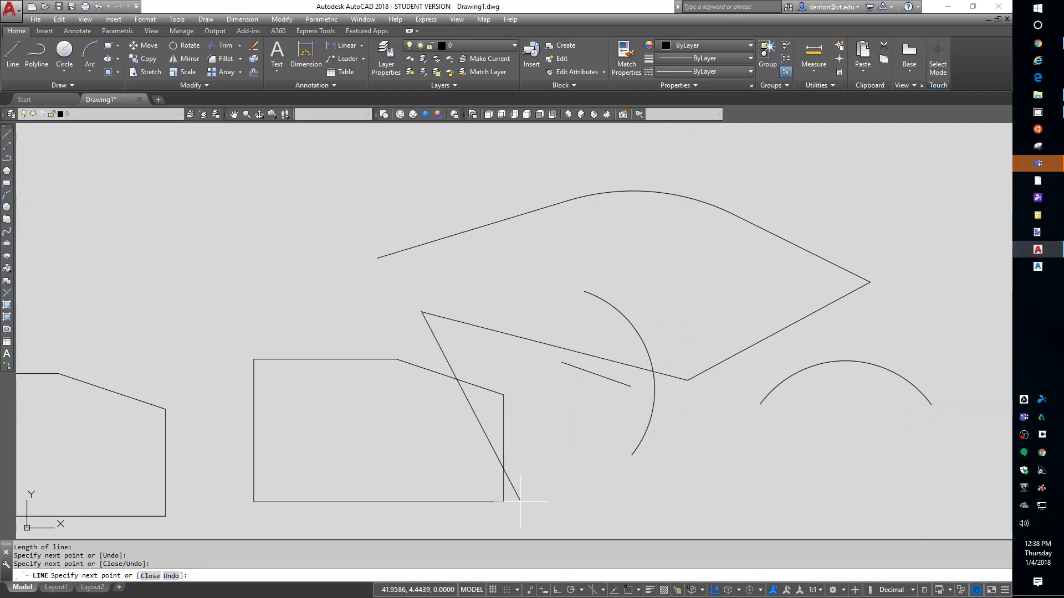
left_click(628, 590)
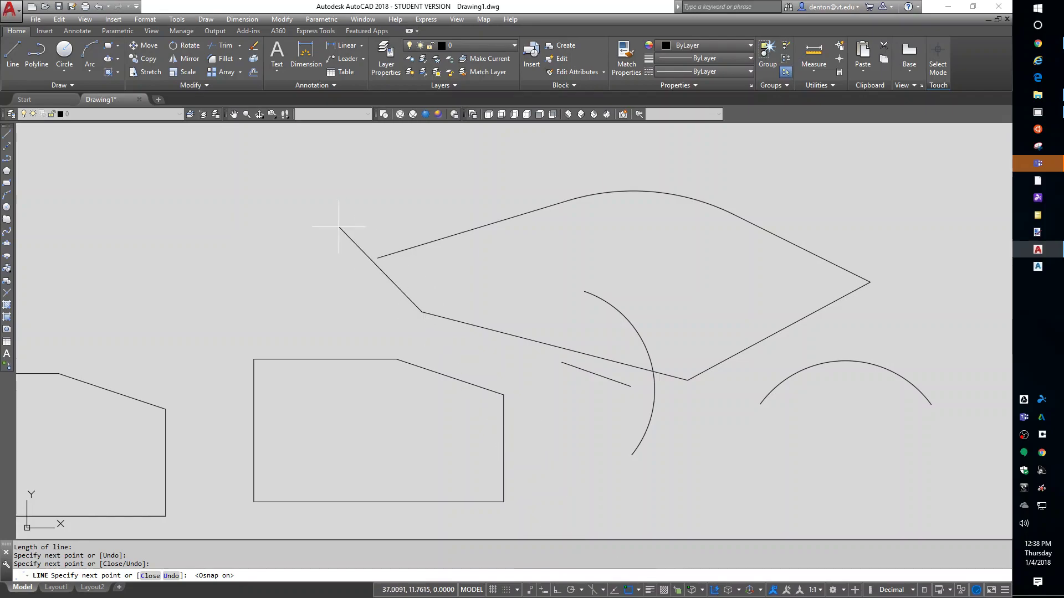
left_click(378, 257)
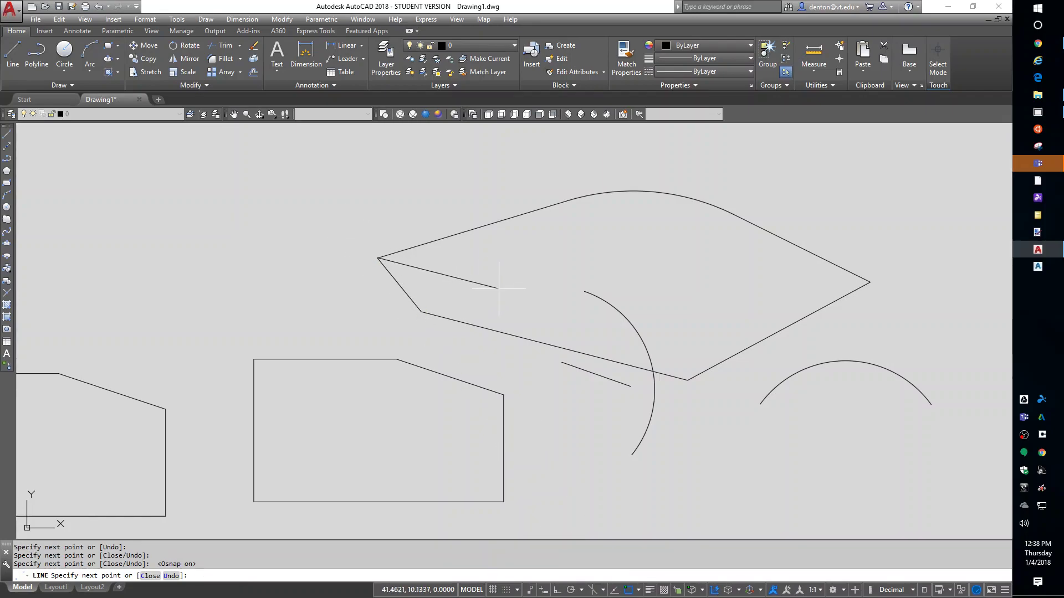
key("Return")
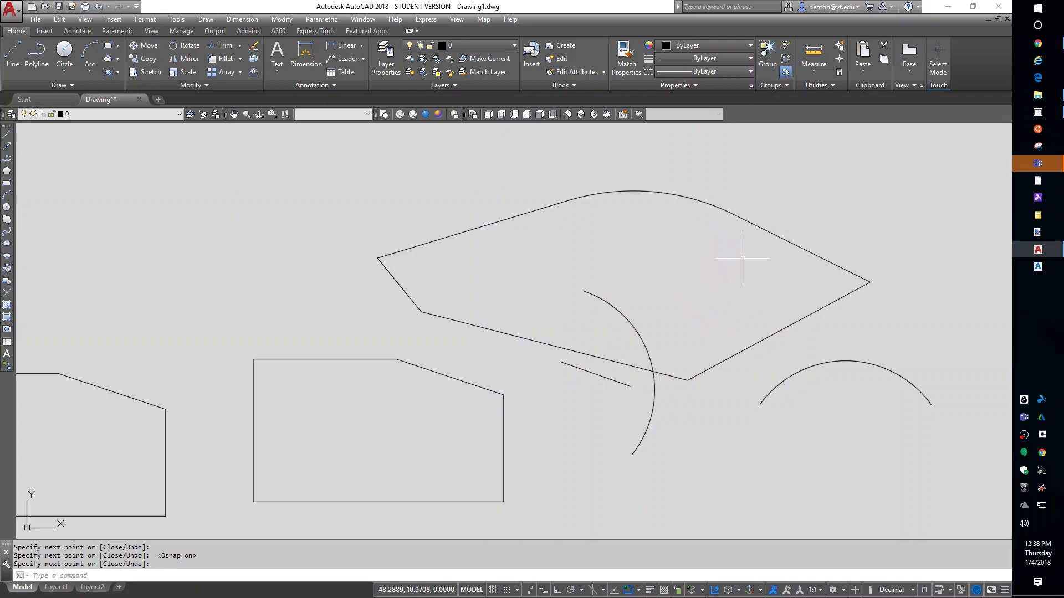
Draw a circle centred near the closed shape's pointed right tip.
type("c")
key("Return")
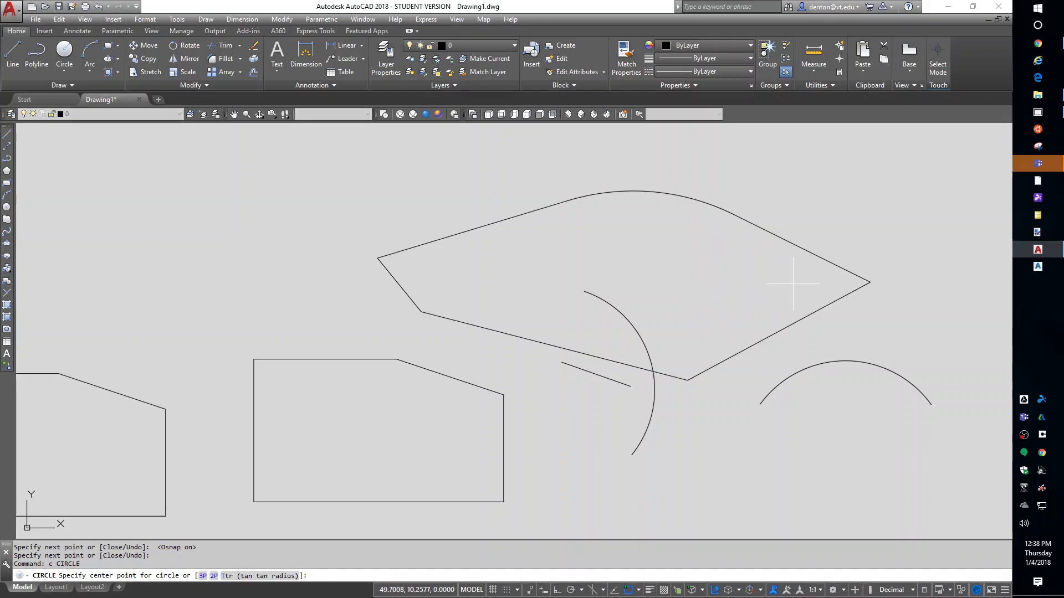
left_click(793, 284)
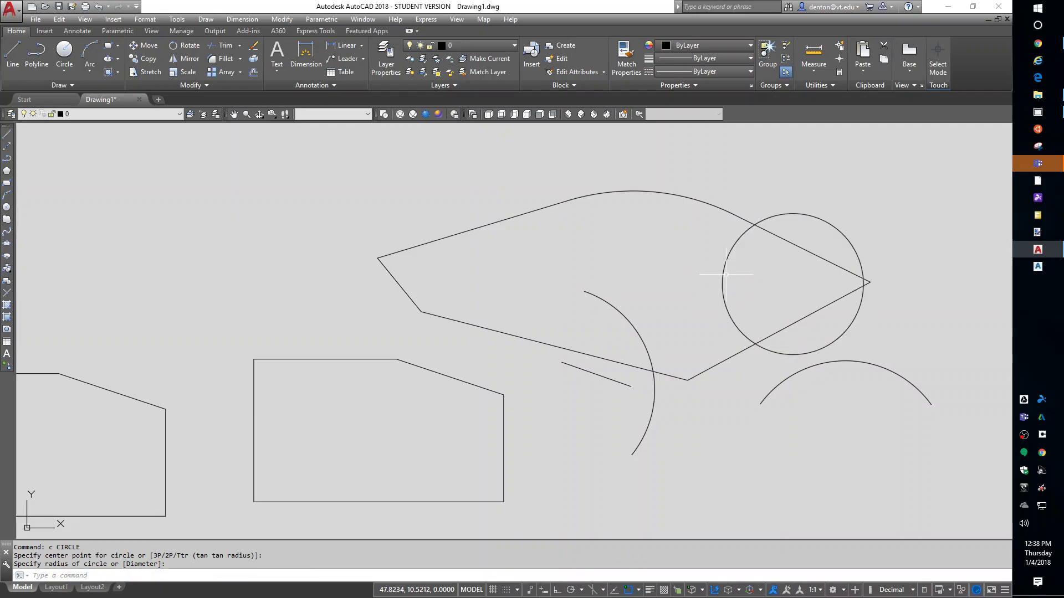
Trim away the part of the circle lying outside the shape, using all edges as boundaries.
type("tr")
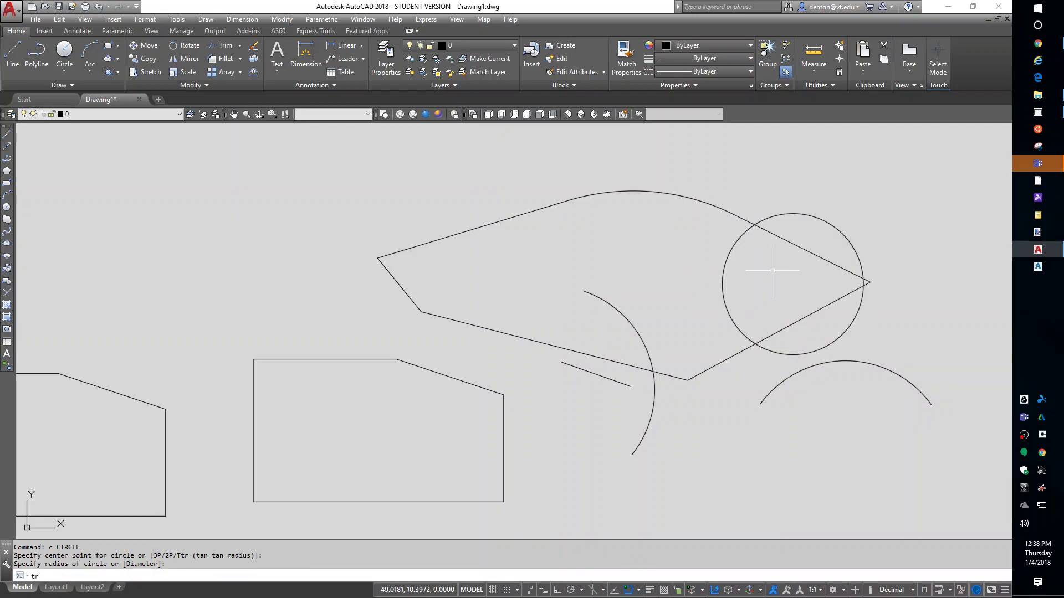
key("Return")
key("Return")
left_click(793, 213)
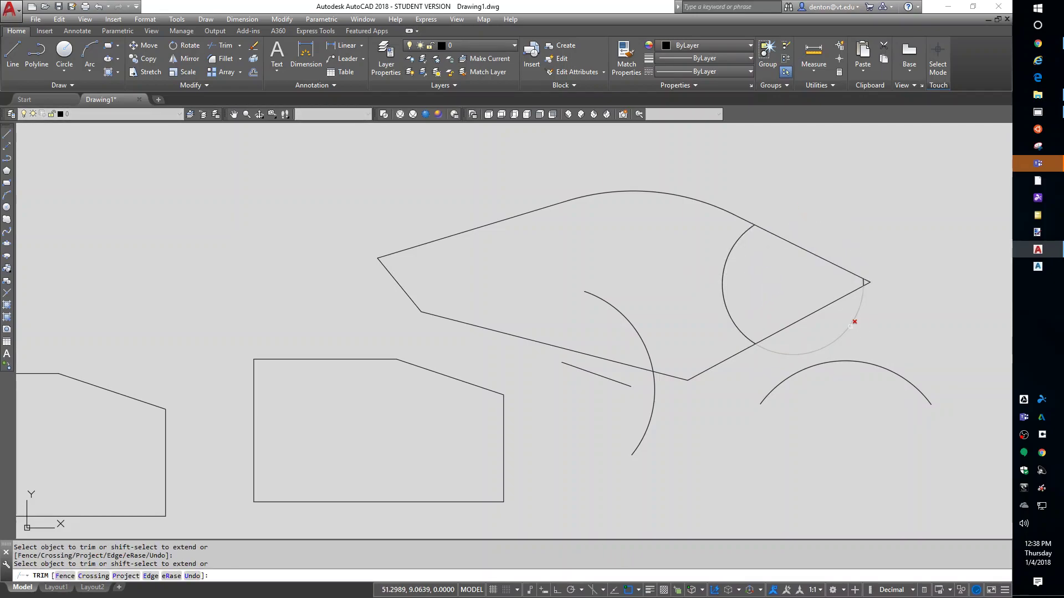
key("Return")
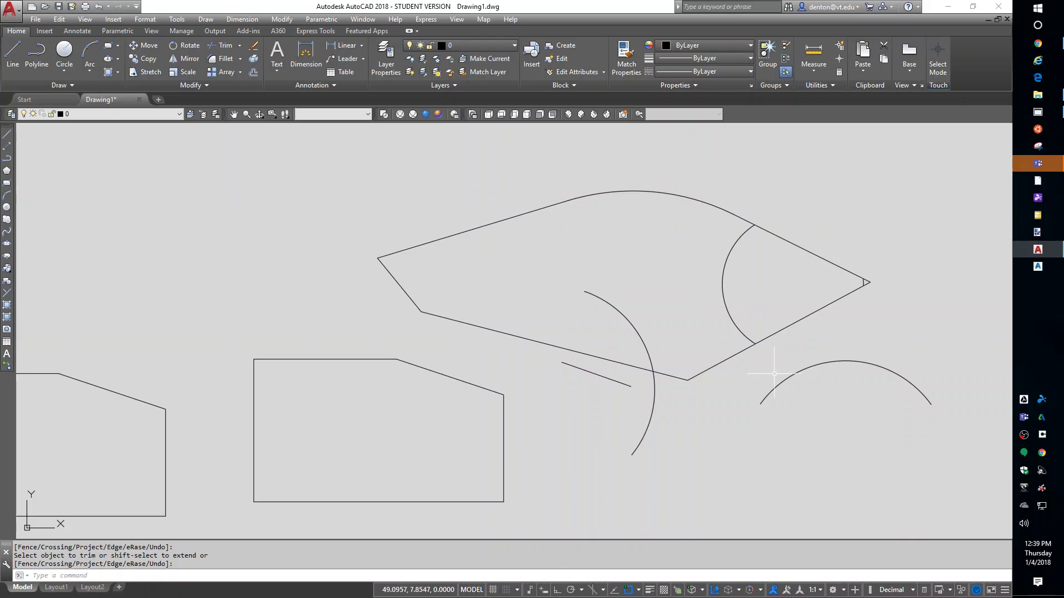
Pan and zoom the view across to the row of clipped-corner outlines on the left.
middle_click_drag(395, 348, 717, 323)
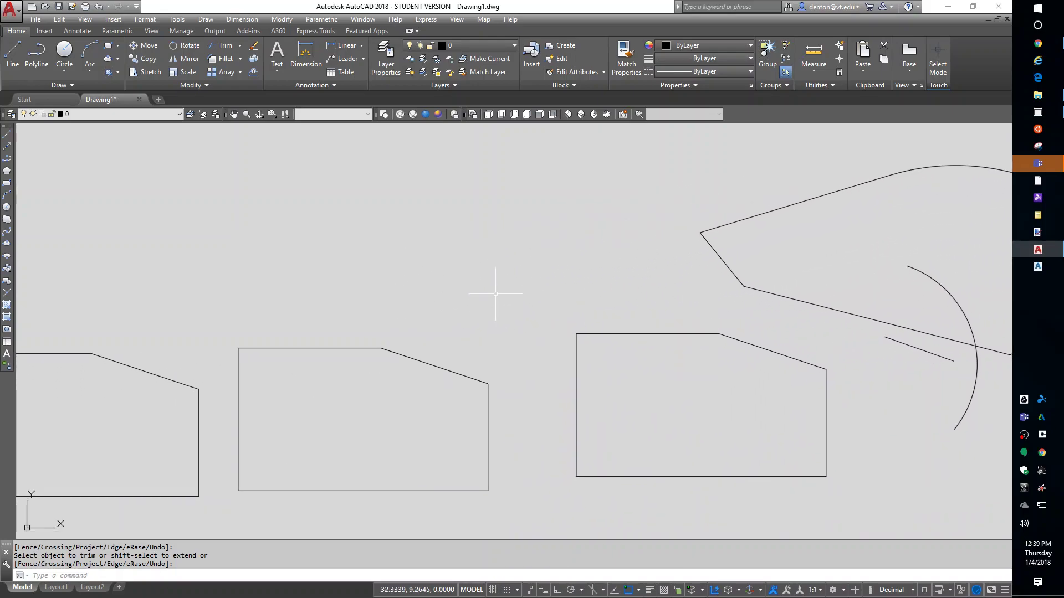
middle_click(495, 294)
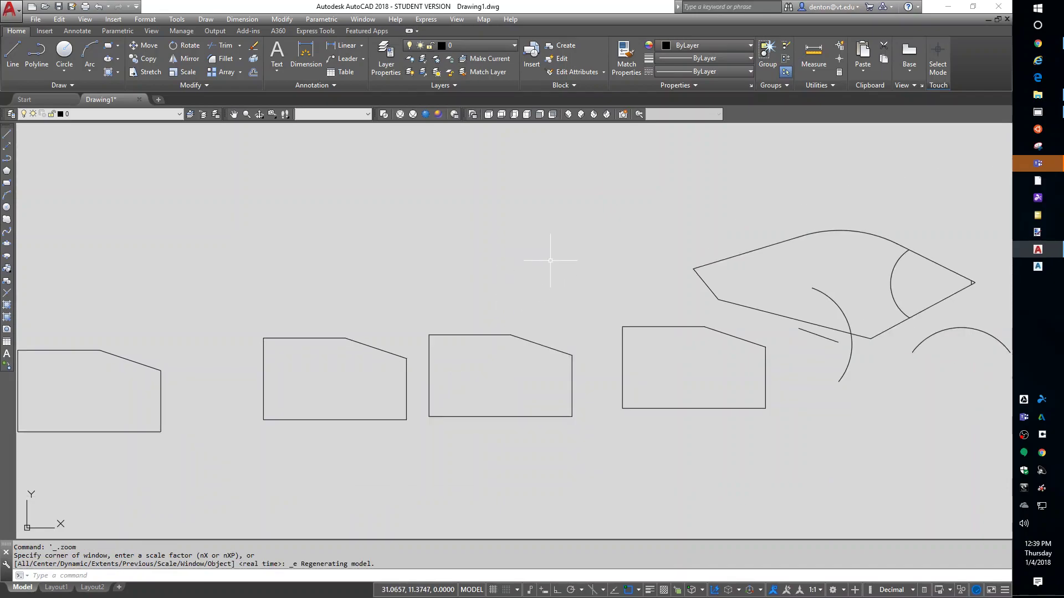
scroll(570, 286, "down", 4)
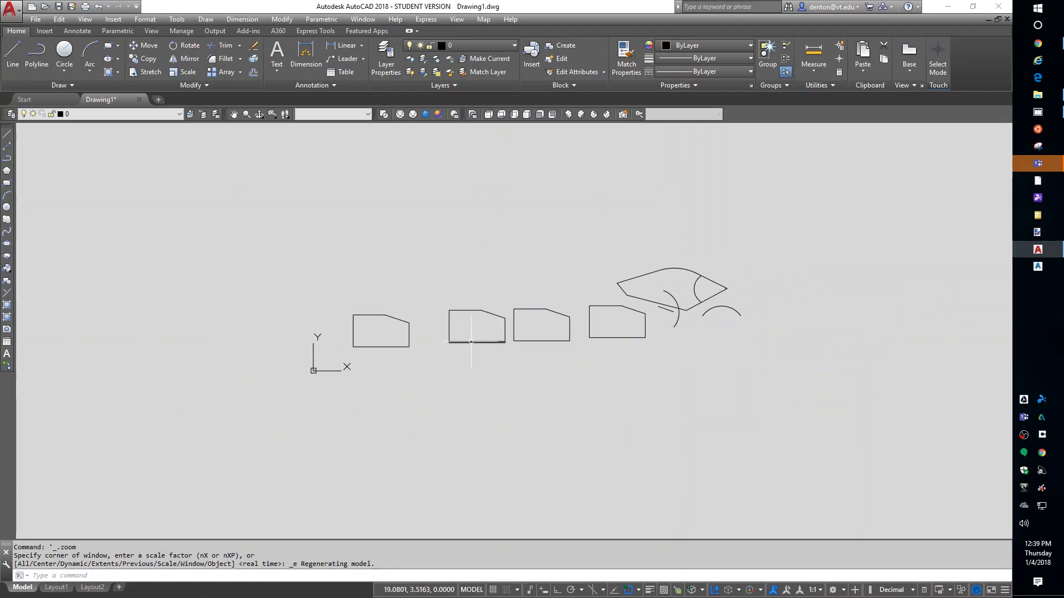
scroll(685, 280, "up", 5)
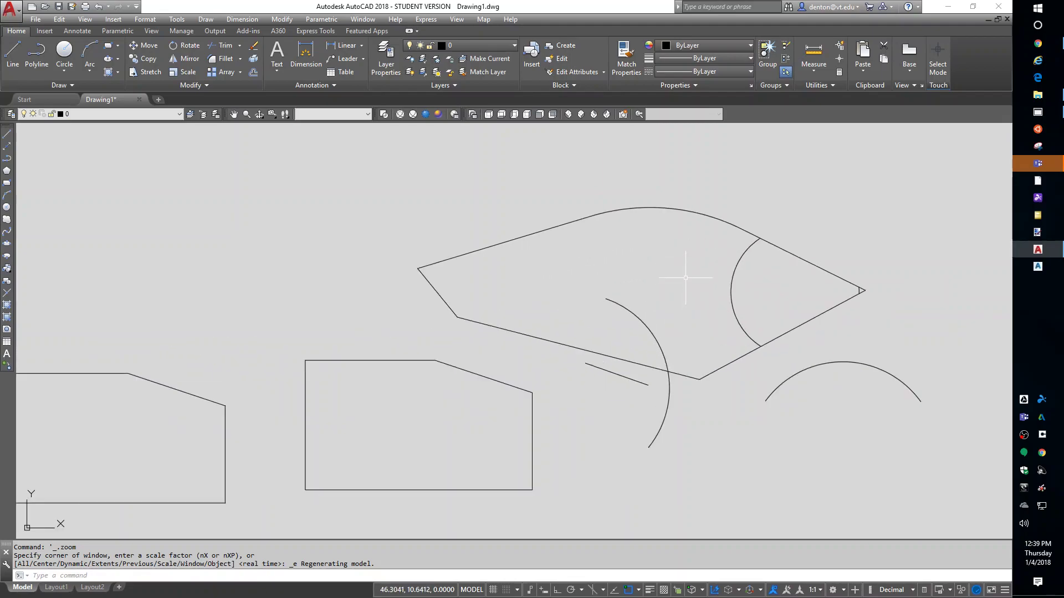
scroll(686, 276, "up", 4)
scroll(685, 273, "down", 8)
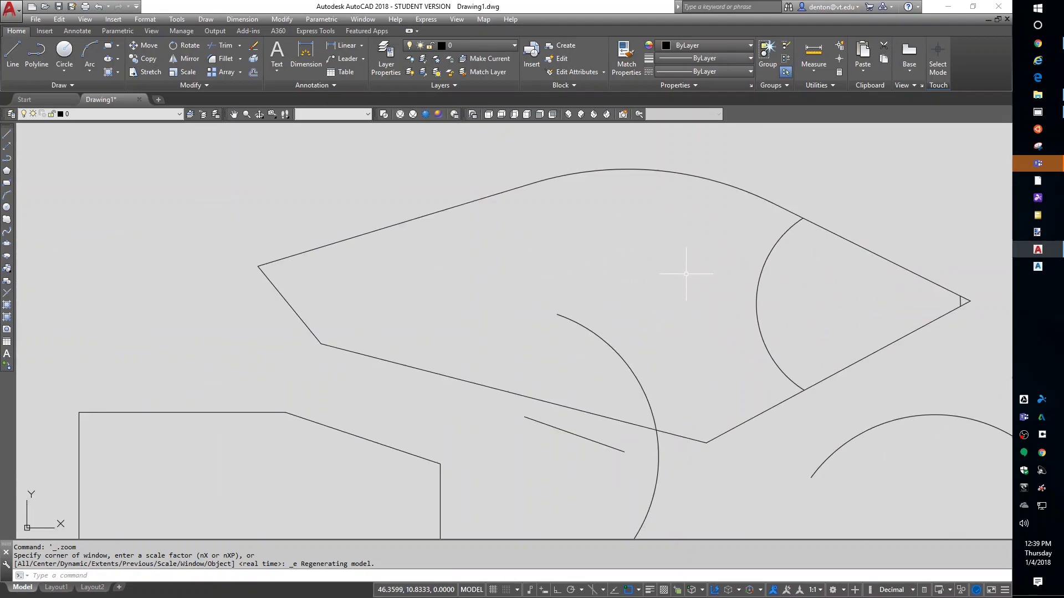
scroll(217, 346, "up", 8)
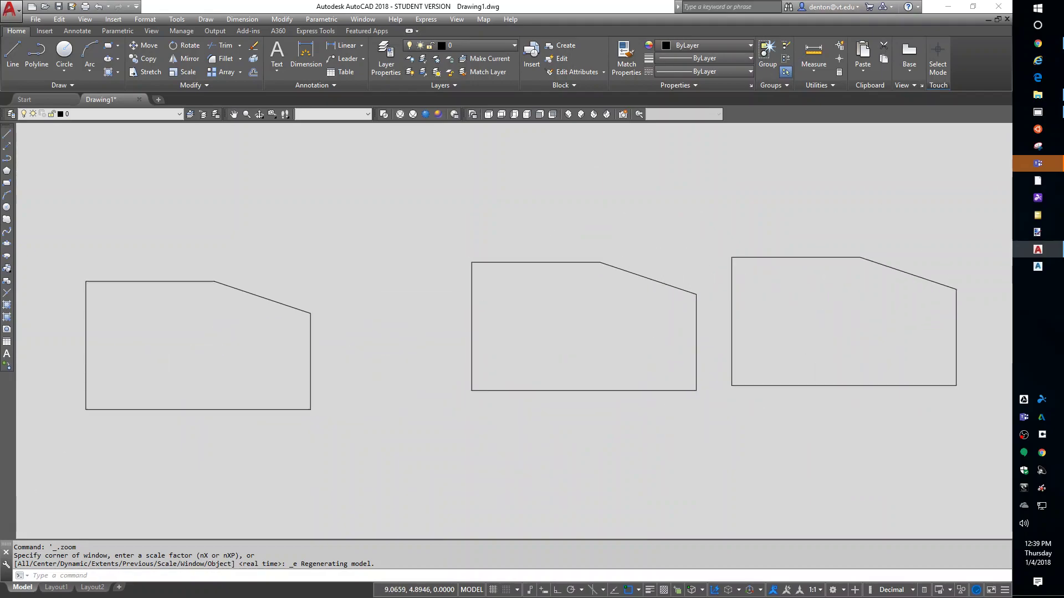
scroll(218, 342, "down", 6)
middle_click_drag(218, 340, 387, 321)
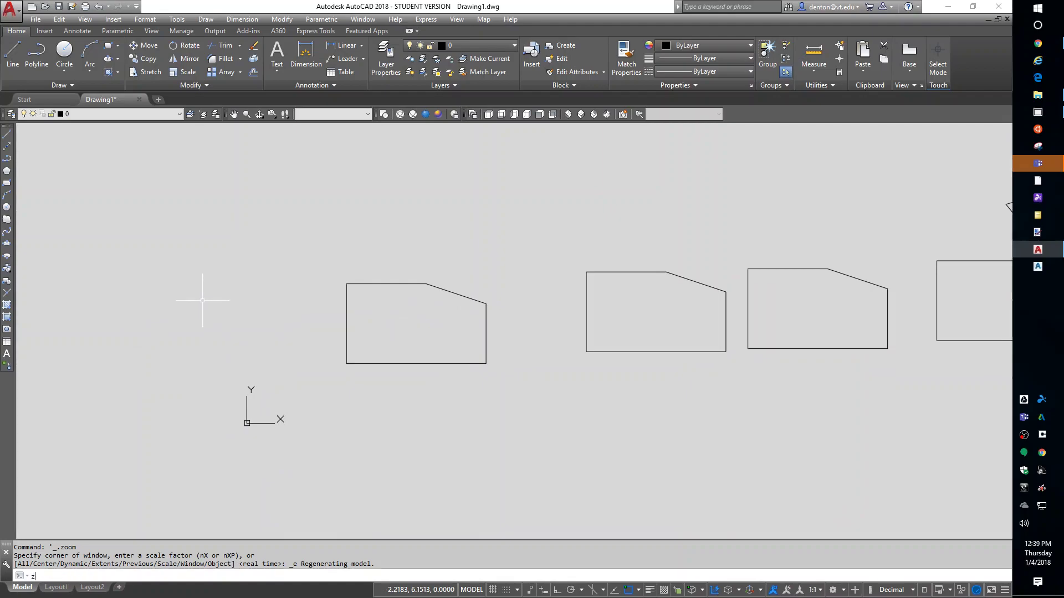
Window-zoom in on two of the clipped-corner outlines.
key("Return")
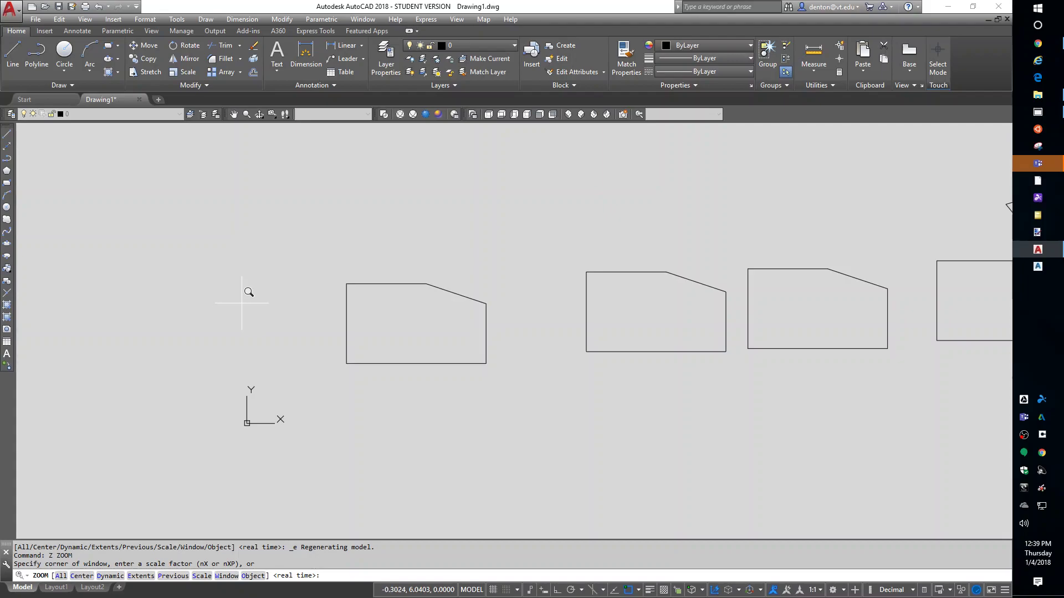
left_click(562, 224)
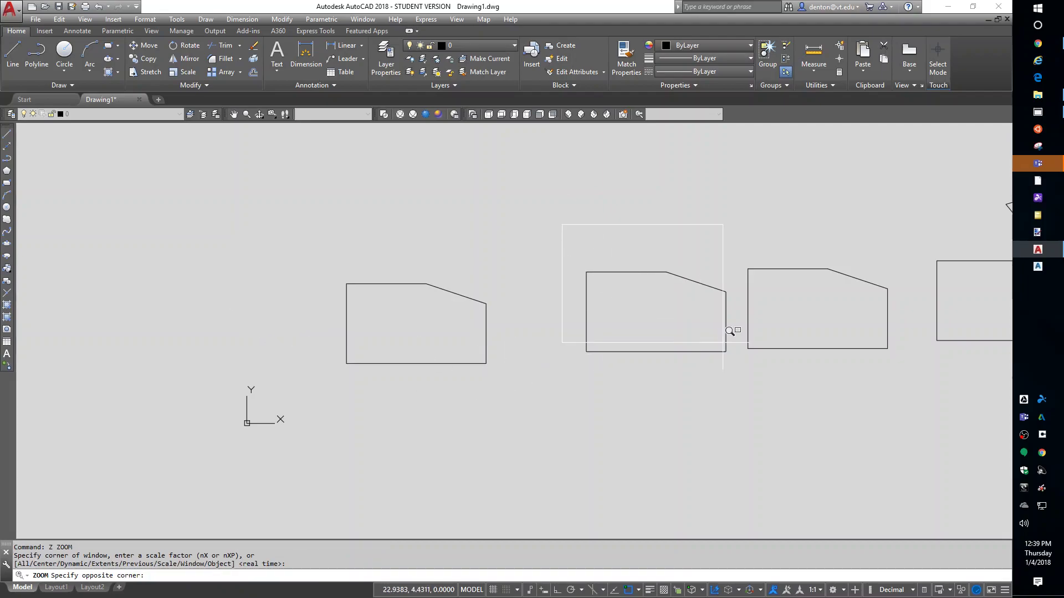
left_click(912, 387)
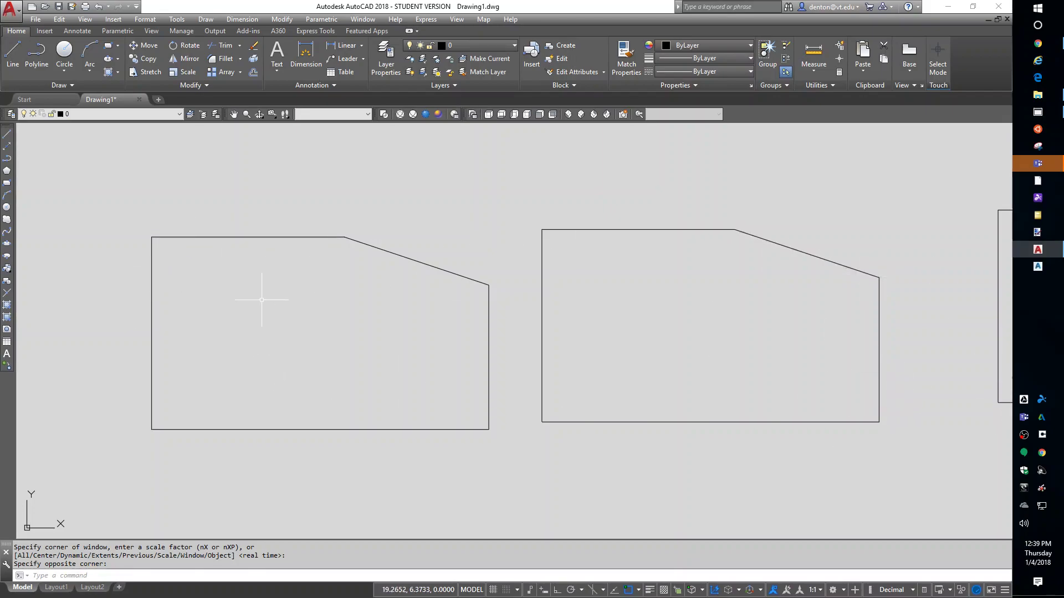
Zoom to extents and recentre so the whole drawing is in view.
key("Return")
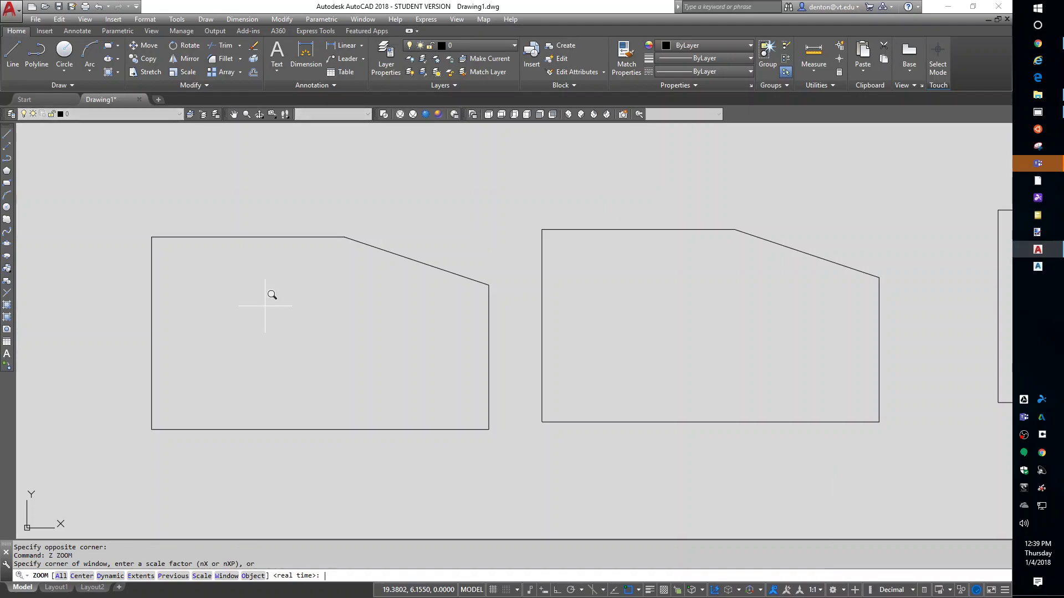
type("e")
key("Return")
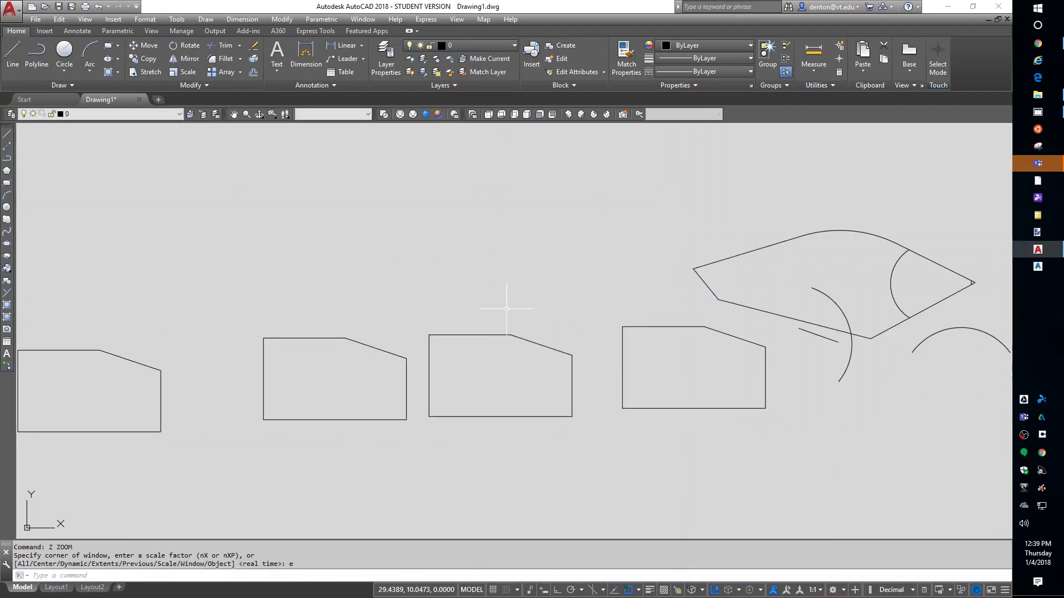
scroll(417, 380, "up", 4)
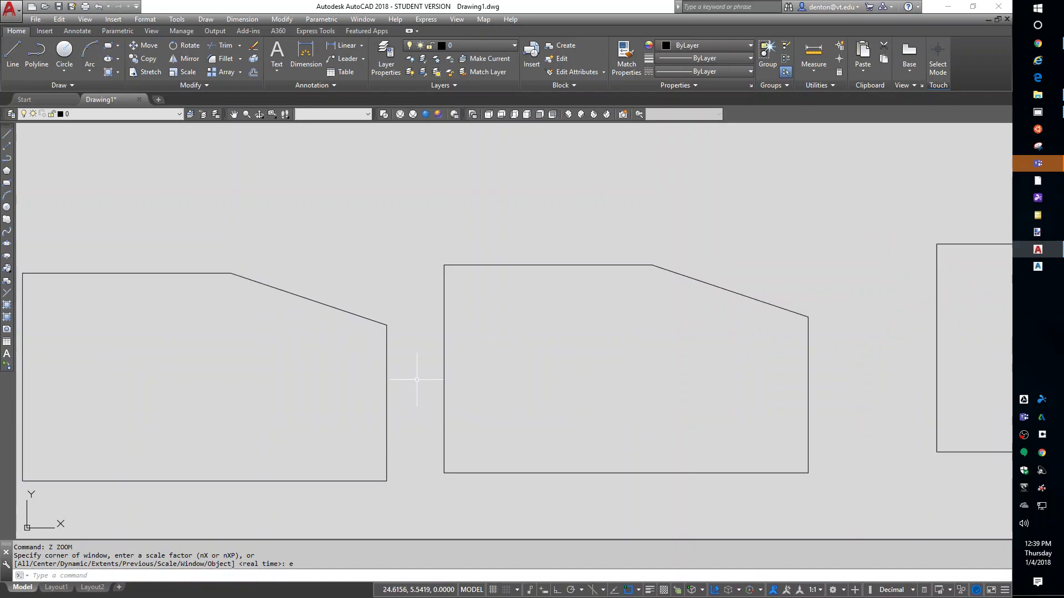
middle_click_drag(430, 381, 561, 326)
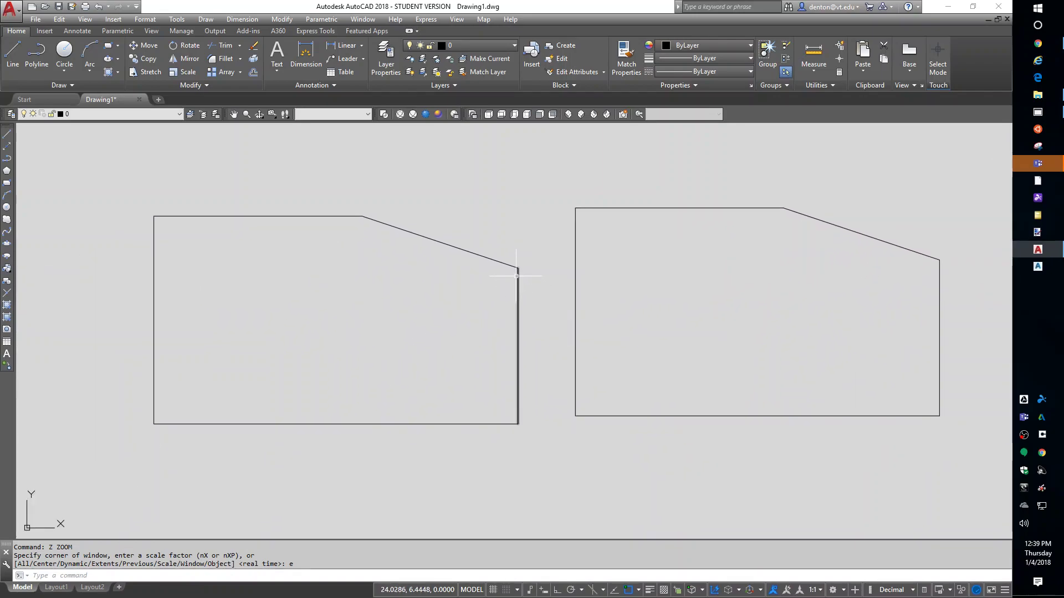
scroll(505, 282, "down", 5)
middle_click(614, 307)
middle_click(614, 307)
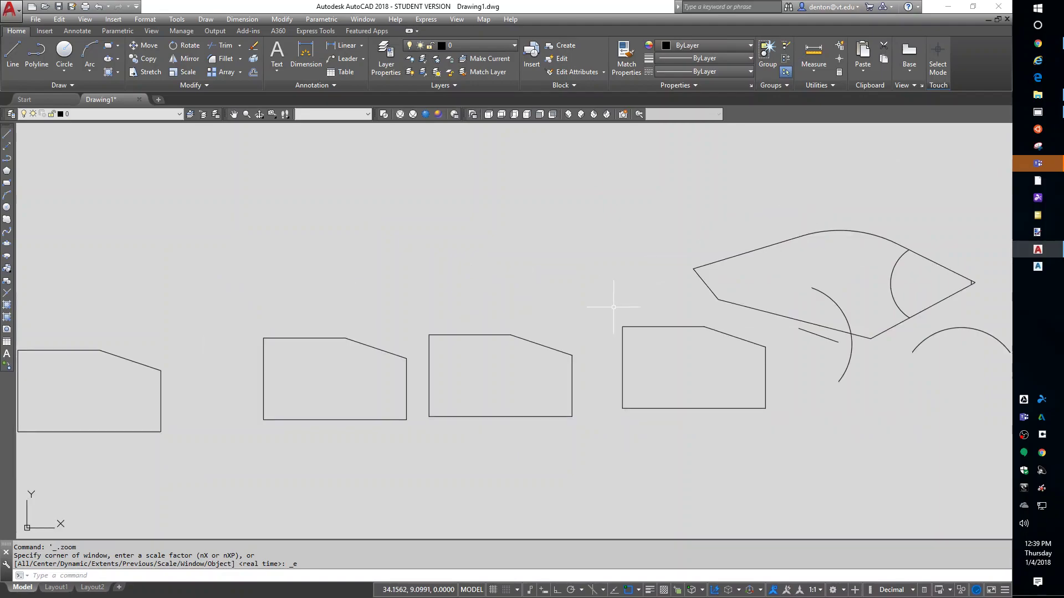
scroll(597, 309, "down", 2)
mouse_move(491, 409)
middle_mouse_down()
mouse_move(532, 358)
mouse_move(487, 347)
middle_mouse_up()
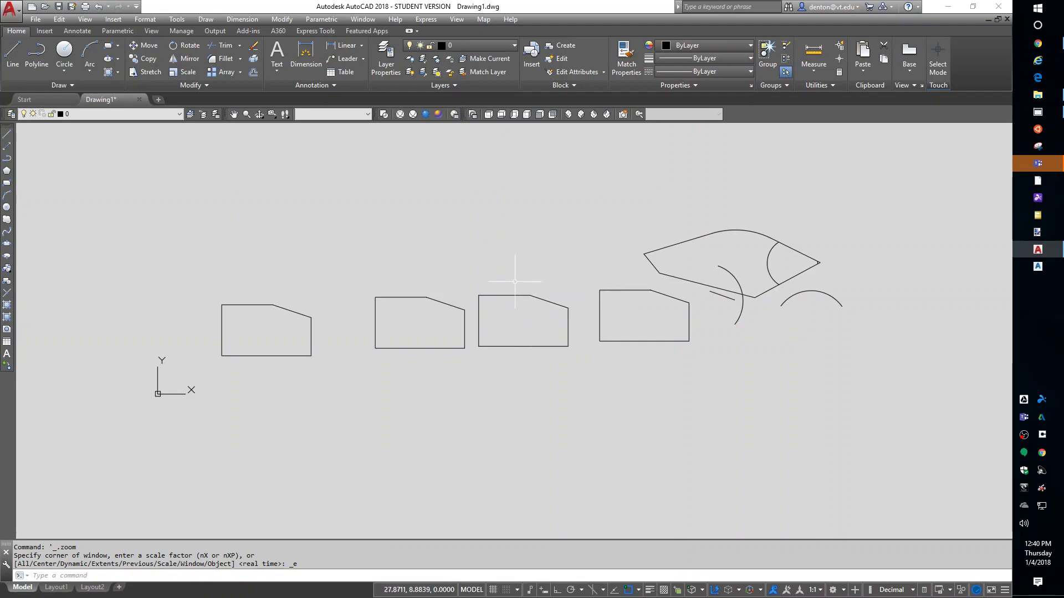
middle_click_drag(487, 247, 489, 264)
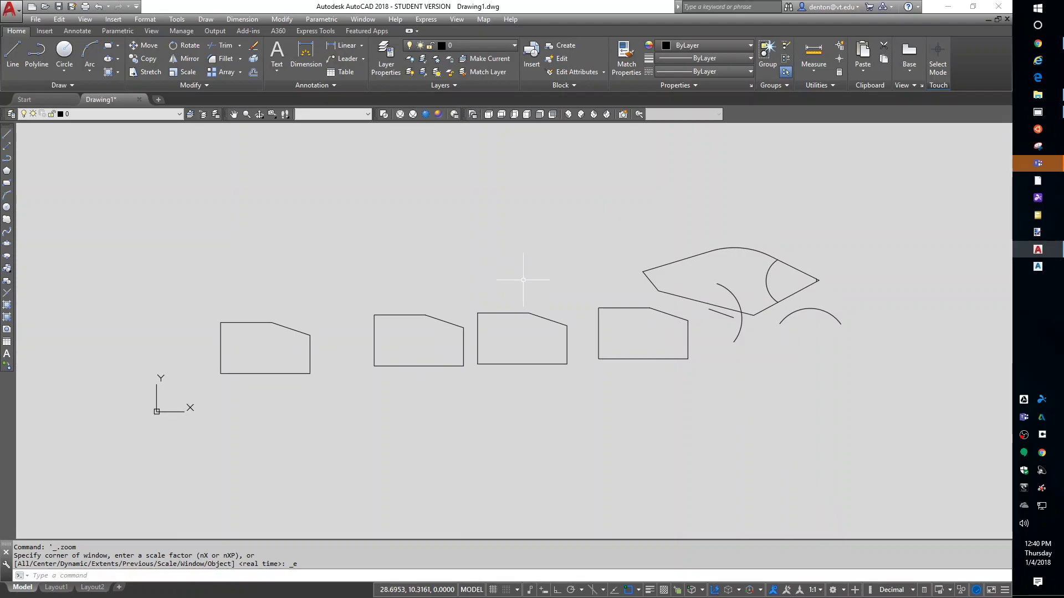